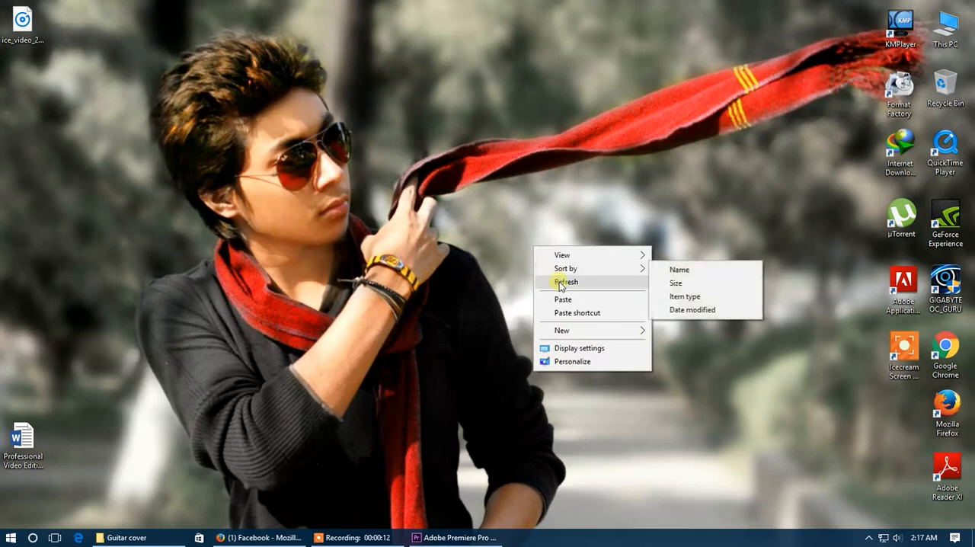
# - Switch to Adobe Premiere Pro and undo the last volume keyframe edits on the clip's audio
pyautogui.click(456, 538)
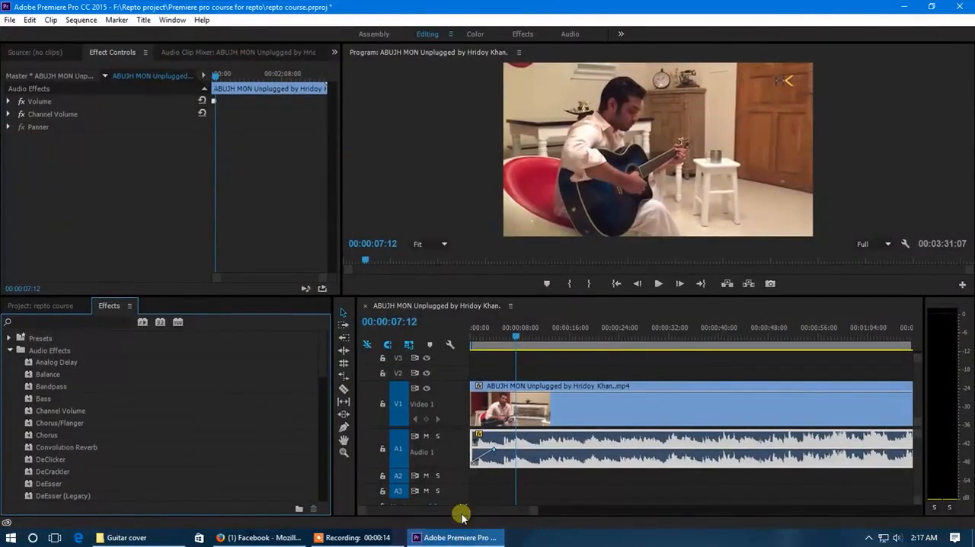
pyautogui.click(67, 307)
pyautogui.click(111, 416)
pyautogui.click(108, 362)
pyautogui.click(107, 375)
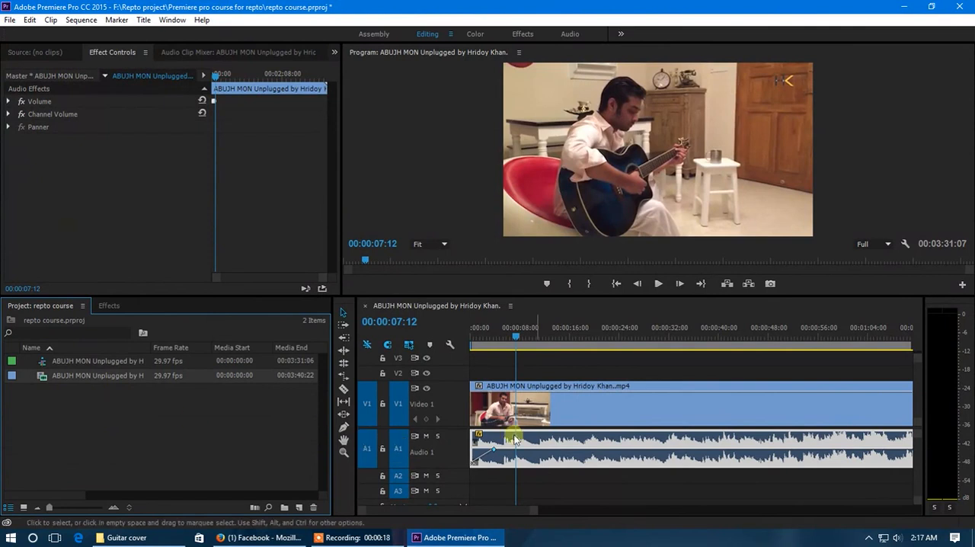
pyautogui.hotkey('ctrl', 'z')
pyautogui.hotkey('ctrl', 'z')
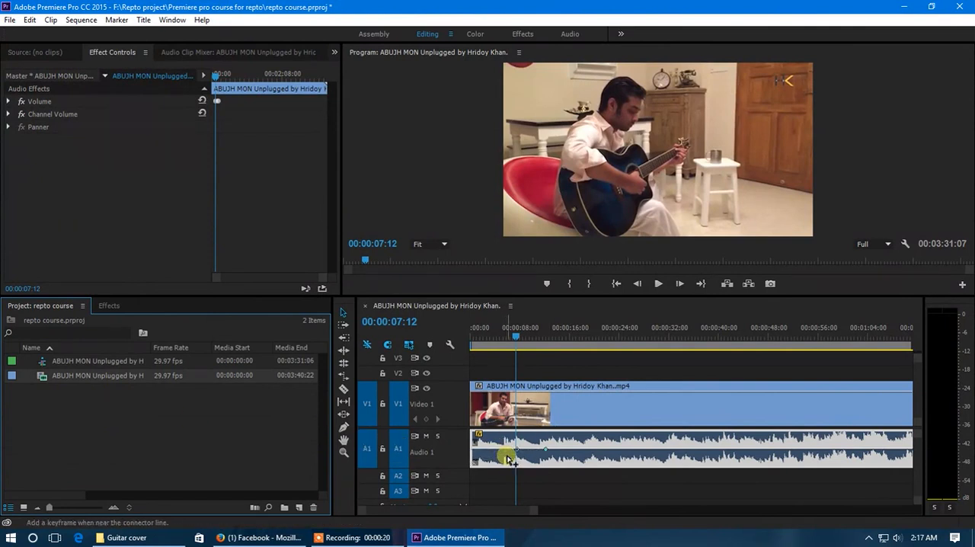
# - Move the timeline playhead to about 00:00:16:04 in the guitar clip
pyautogui.scroll(-2, 513, 449)
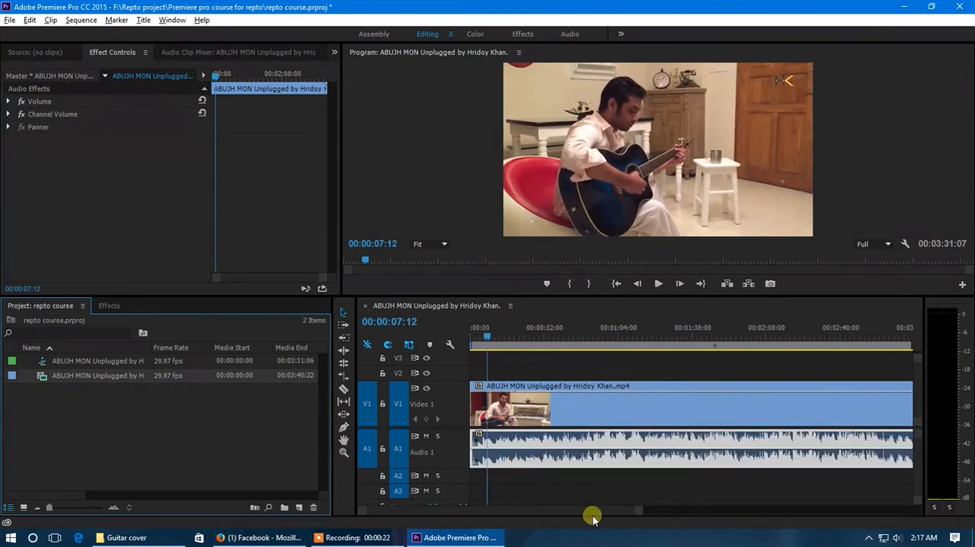
pyautogui.scroll(-3, 483, 427)
pyautogui.click(479, 339)
pyautogui.moveTo(479, 339); pyautogui.dragTo(487, 333)
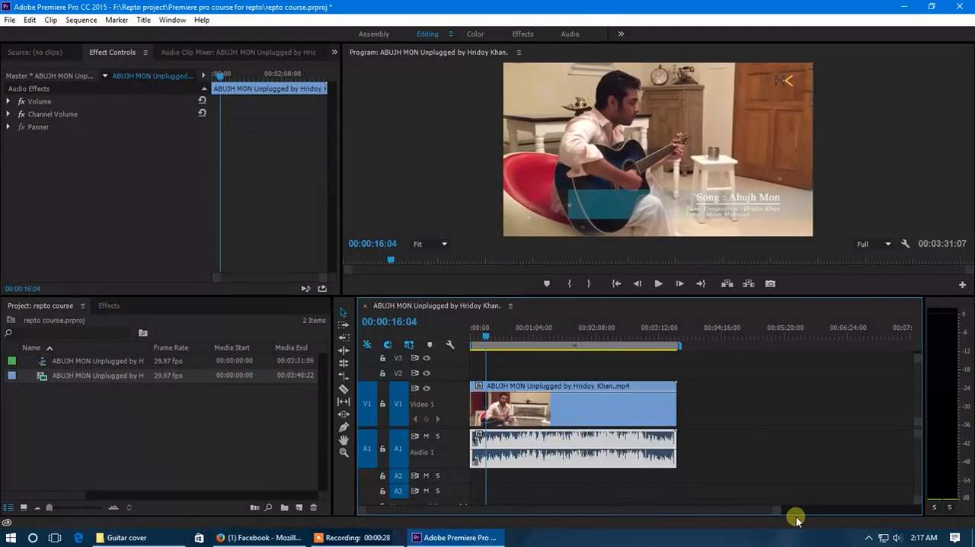
pyautogui.moveTo(777, 510); pyautogui.dragTo(718, 513)
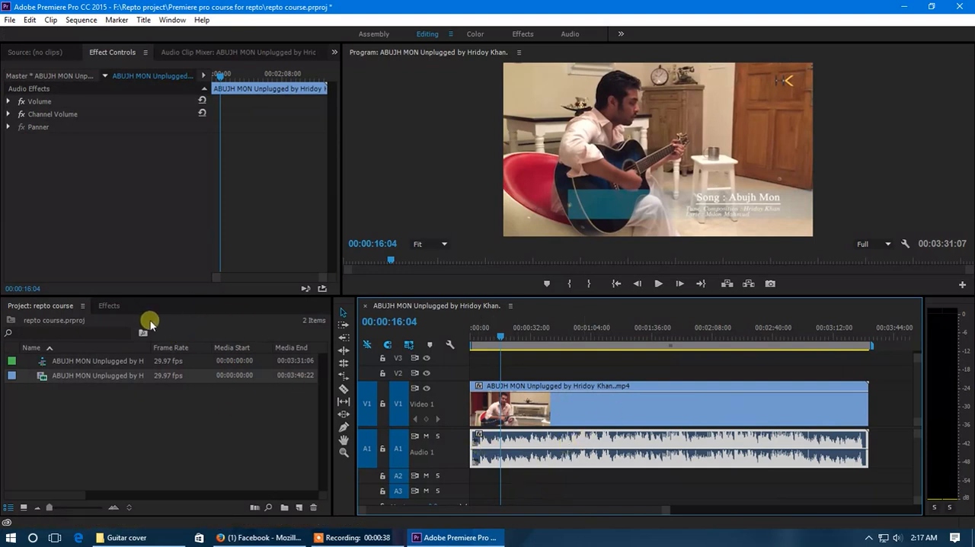
# - Examine the effects available in the Audio Effects folder, from Analog Delay through Volume
pyautogui.click(110, 305)
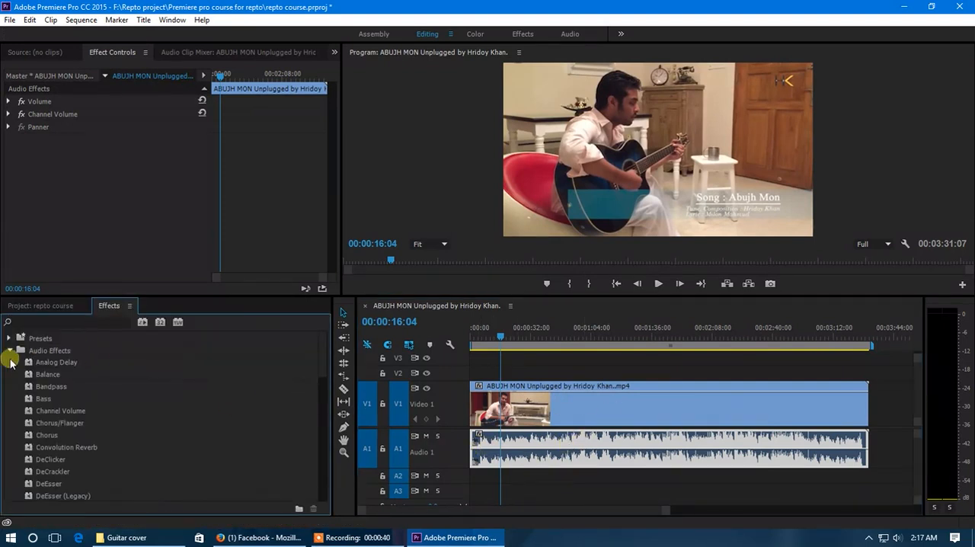
pyautogui.click(10, 351)
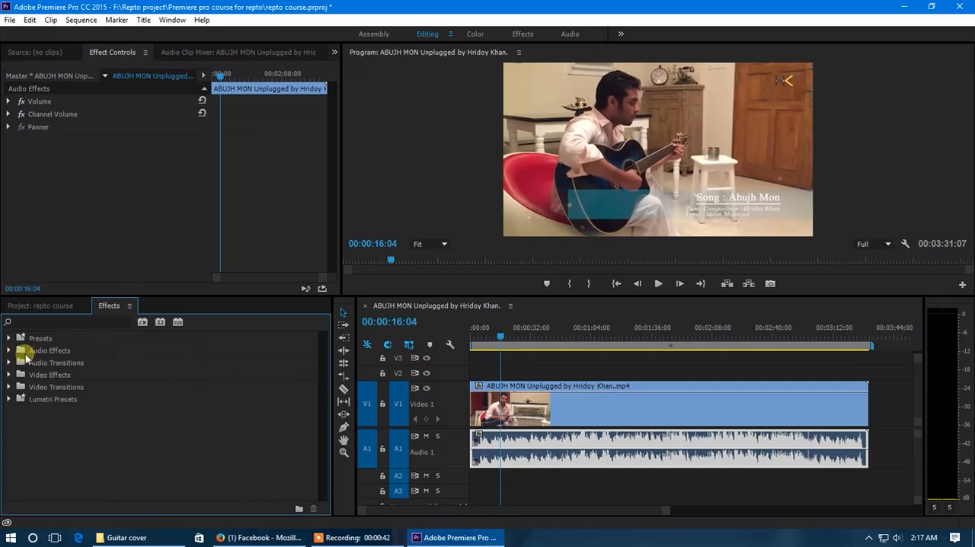
pyautogui.click(36, 355)
pyautogui.click(10, 351)
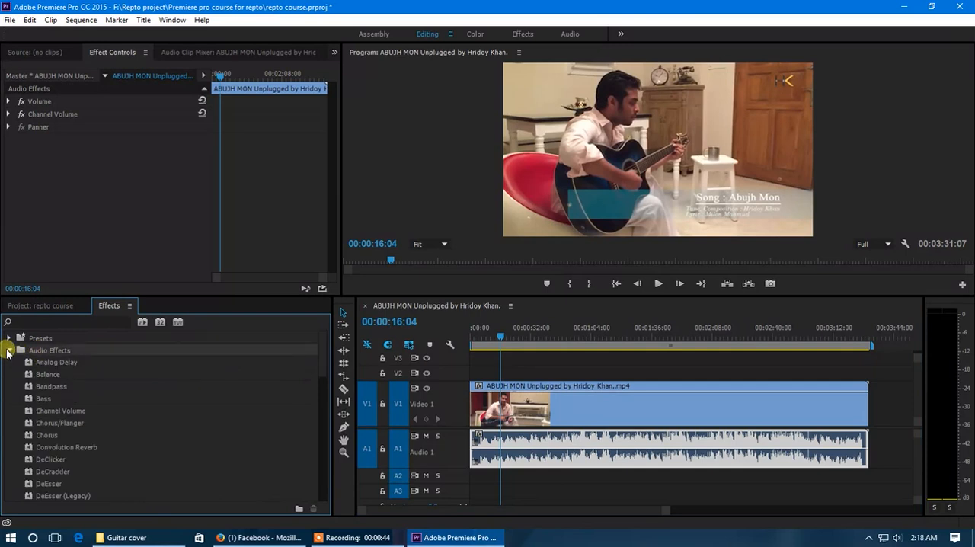
pyautogui.scroll(-2, 46, 377)
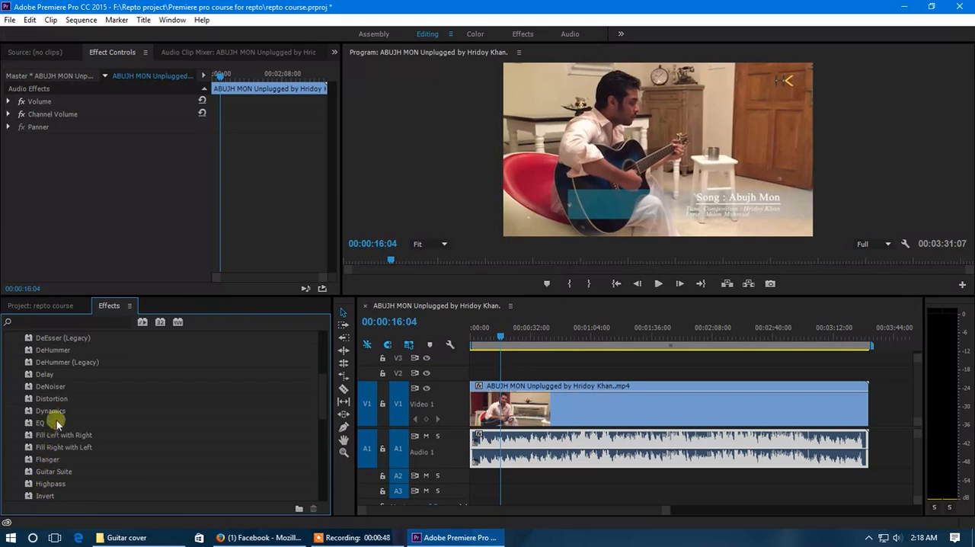
pyautogui.scroll(2, 80, 388)
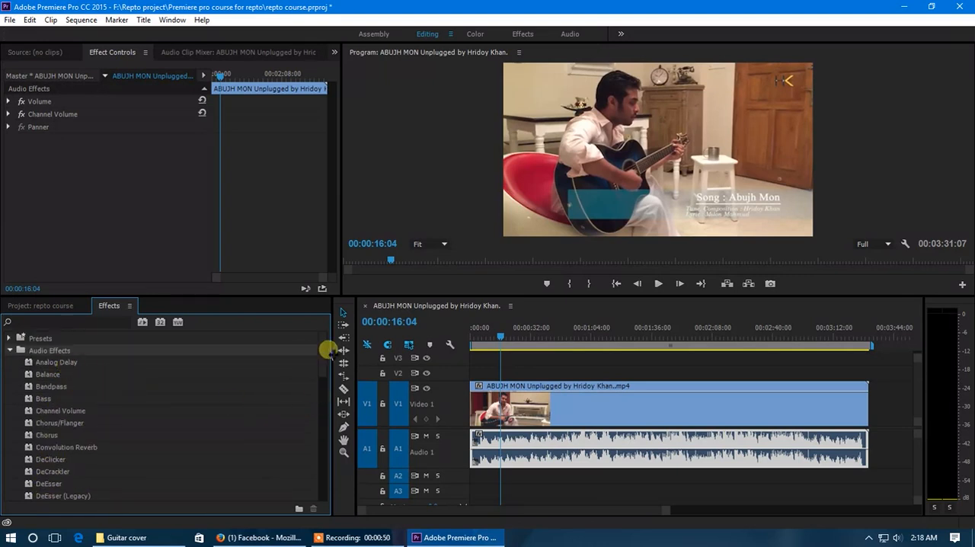
pyautogui.moveTo(323, 358); pyautogui.dragTo(322, 458)
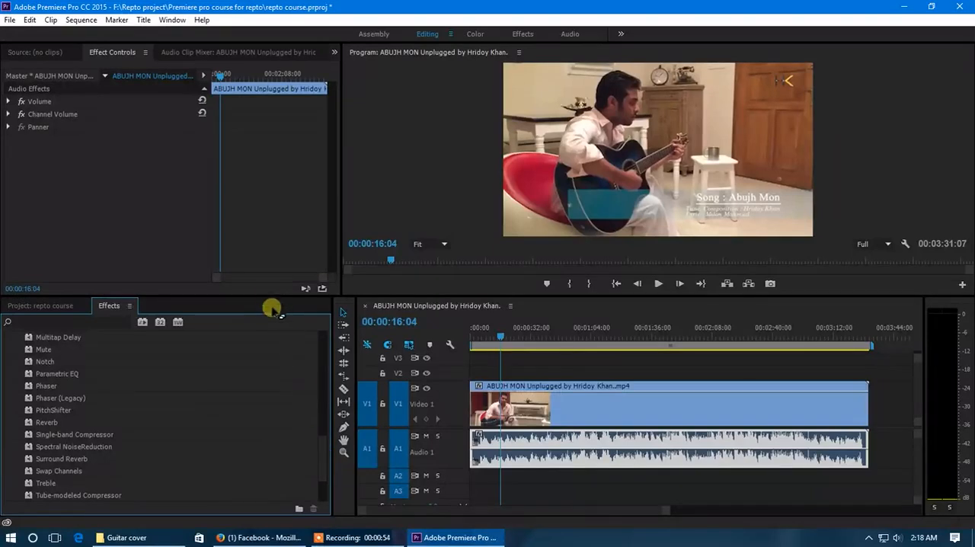
pyautogui.moveTo(266, 296); pyautogui.dragTo(270, 230)
pyautogui.moveTo(322, 427); pyautogui.dragTo(327, 337)
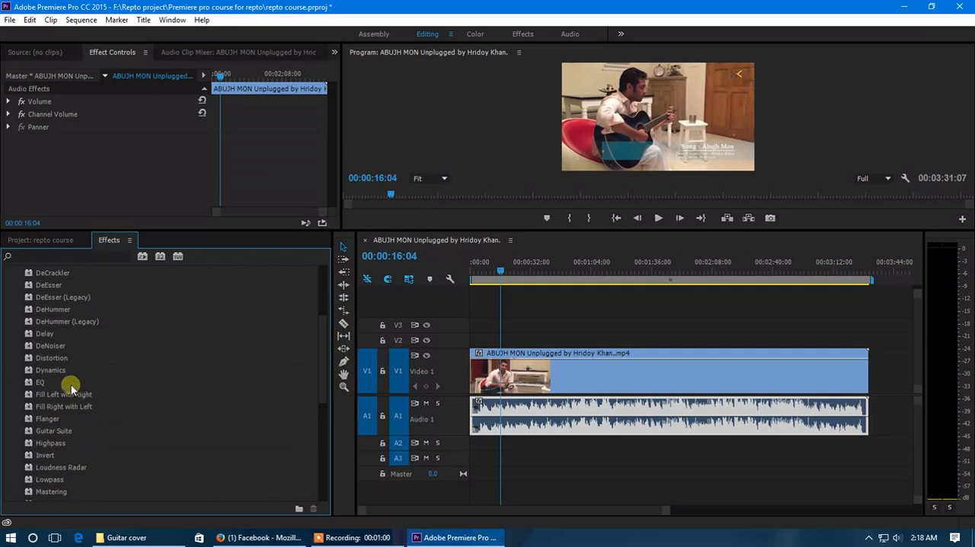
pyautogui.moveTo(325, 370); pyautogui.dragTo(318, 466)
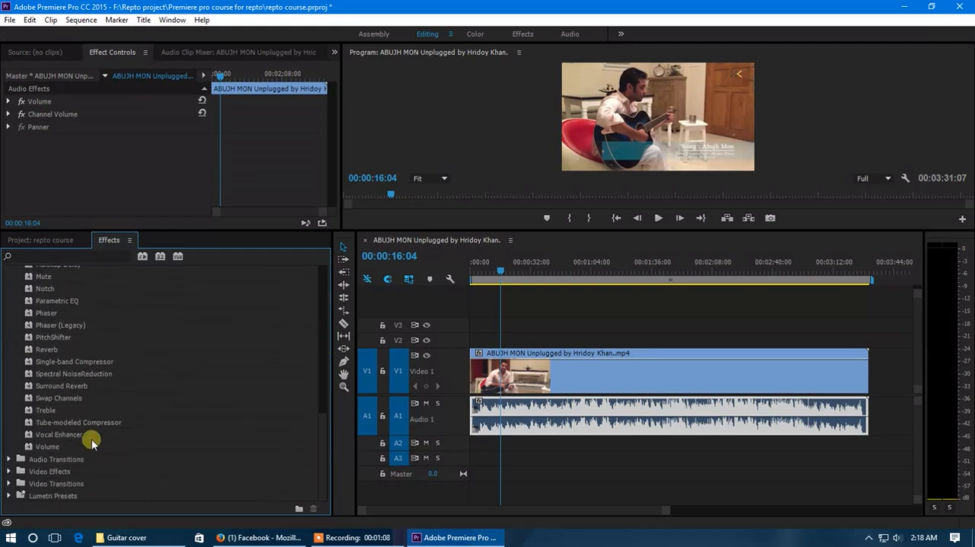
pyautogui.scroll(5, 51, 372)
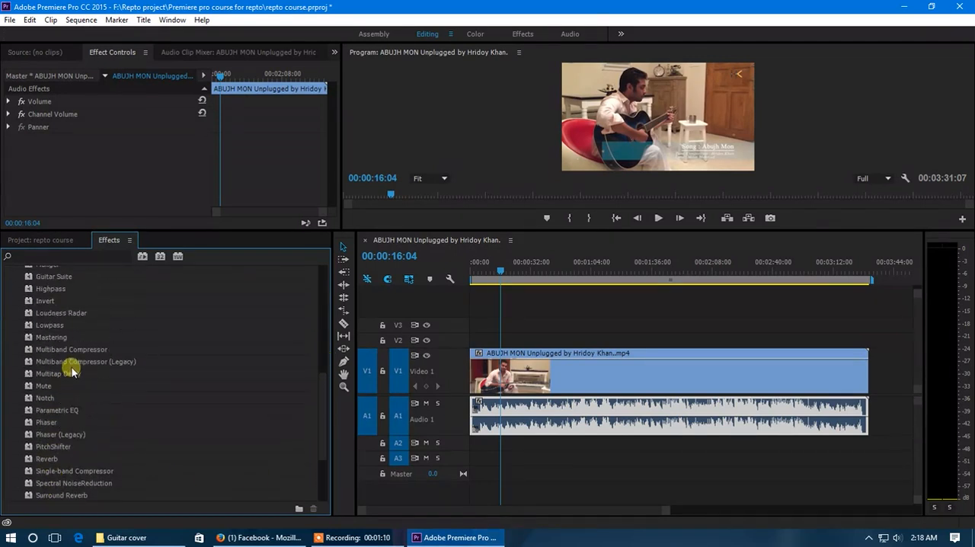
pyautogui.scroll(5, 67, 371)
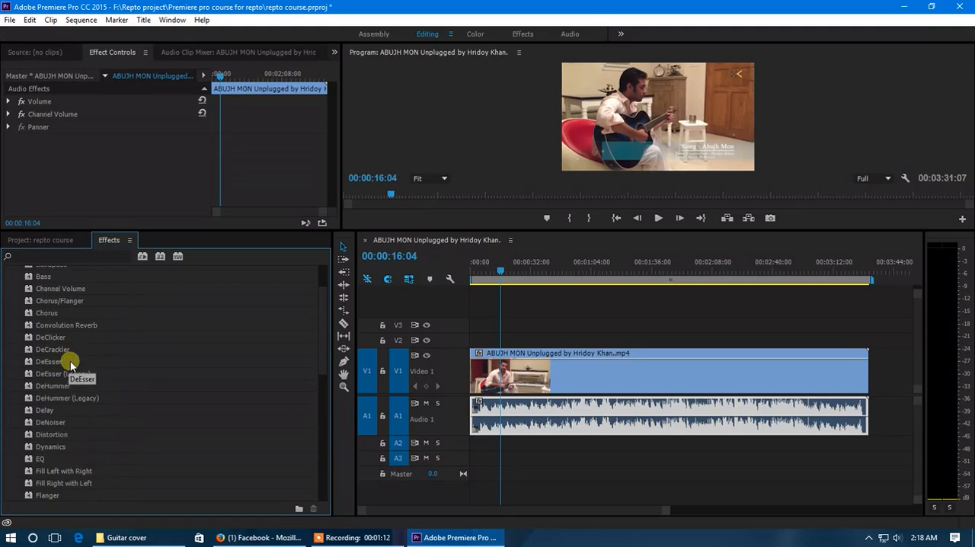
pyautogui.scroll(2, 70, 361)
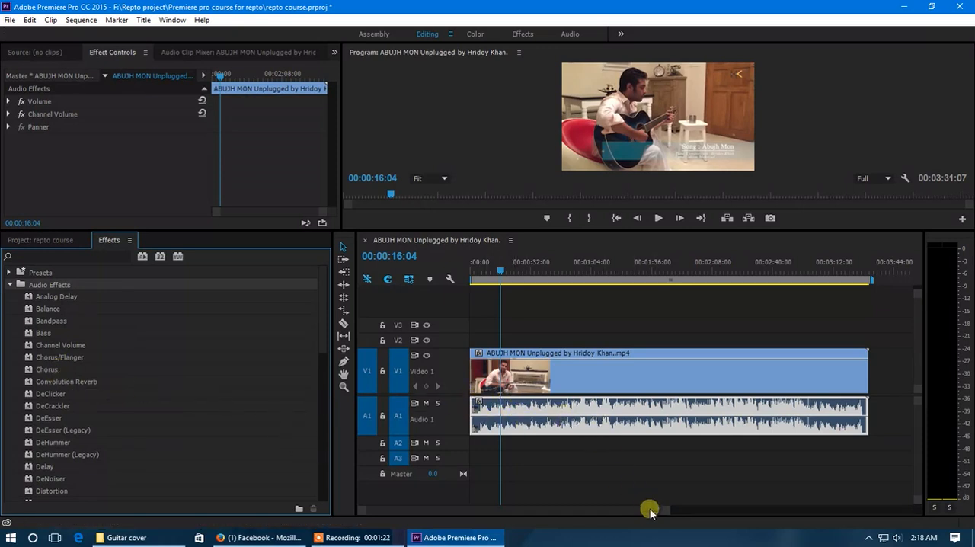
# - Apply the DeNoiser audio effect to the guitar clip's audio on track A1
pyautogui.moveTo(668, 515); pyautogui.dragTo(592, 513)
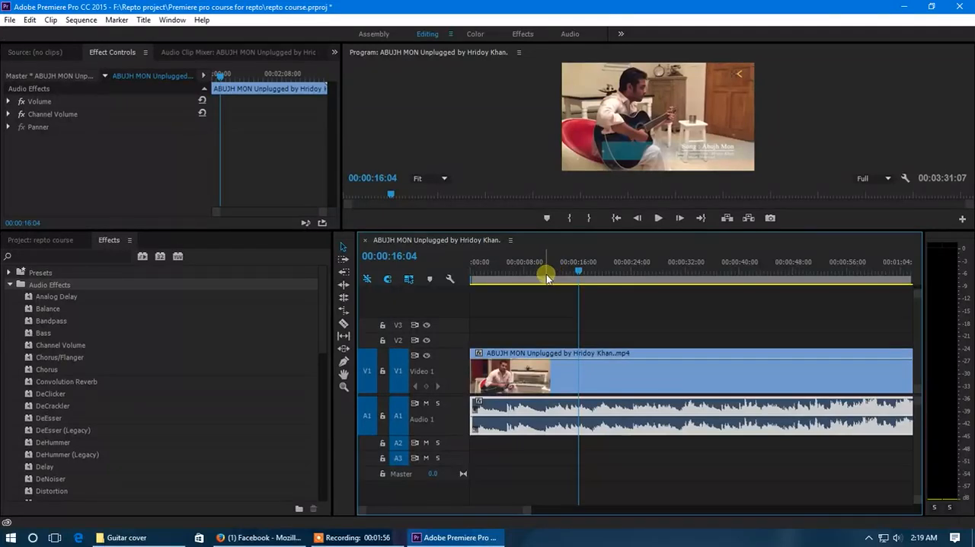
pyautogui.moveTo(545, 280)
pyautogui.click(56, 297)
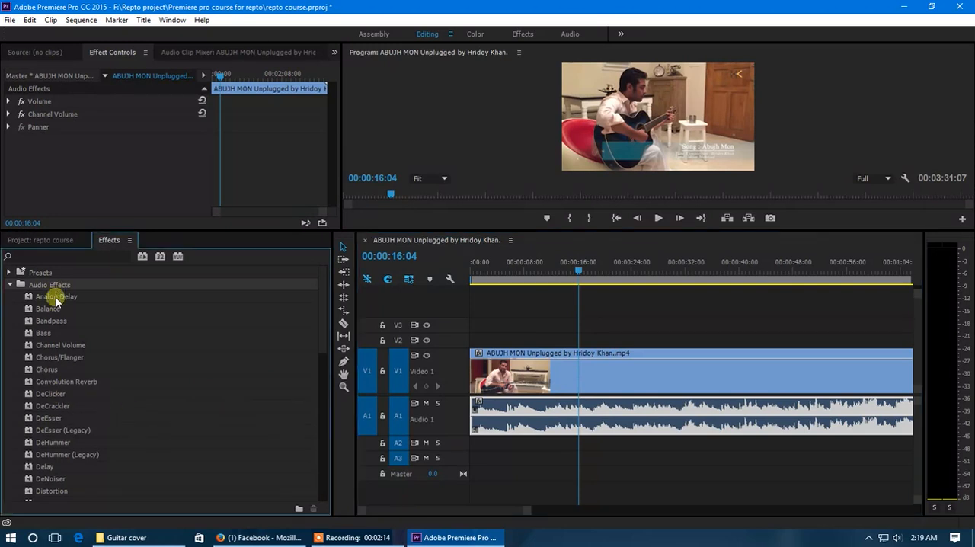
pyautogui.scroll(-1, 57, 339)
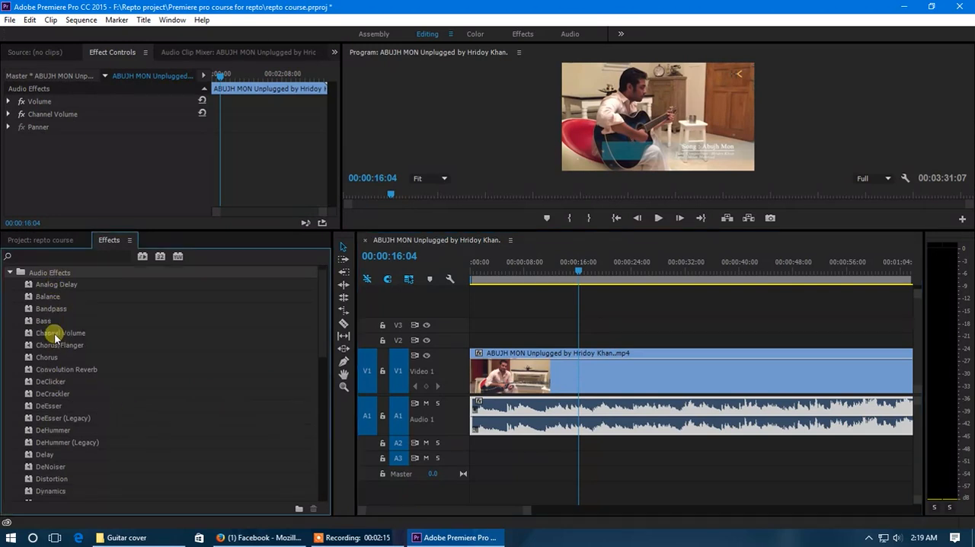
pyautogui.click(51, 467)
pyautogui.moveTo(51, 471); pyautogui.dragTo(549, 414)
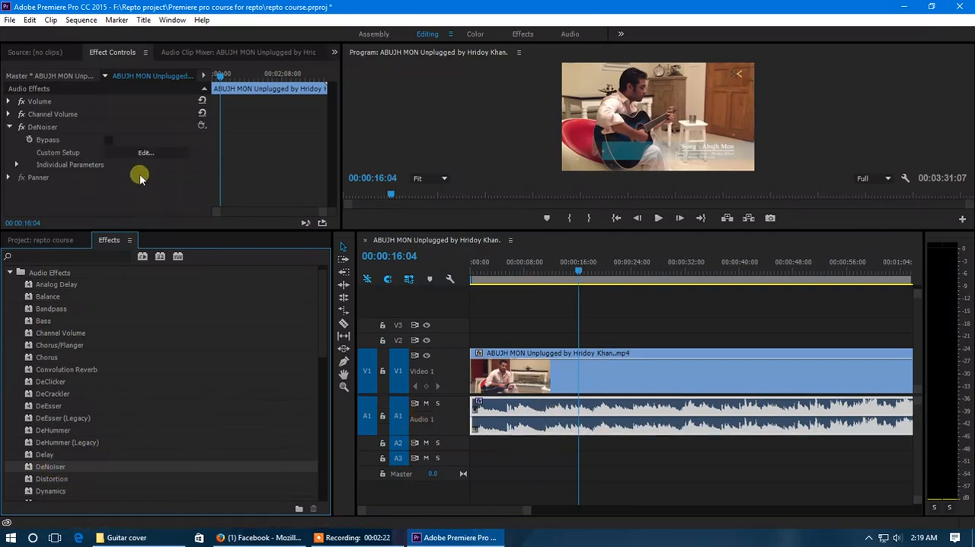
# - Place the playhead at about 00:00:06:16 and open the custom setup editor of the DeNoiser effect
pyautogui.click(42, 126)
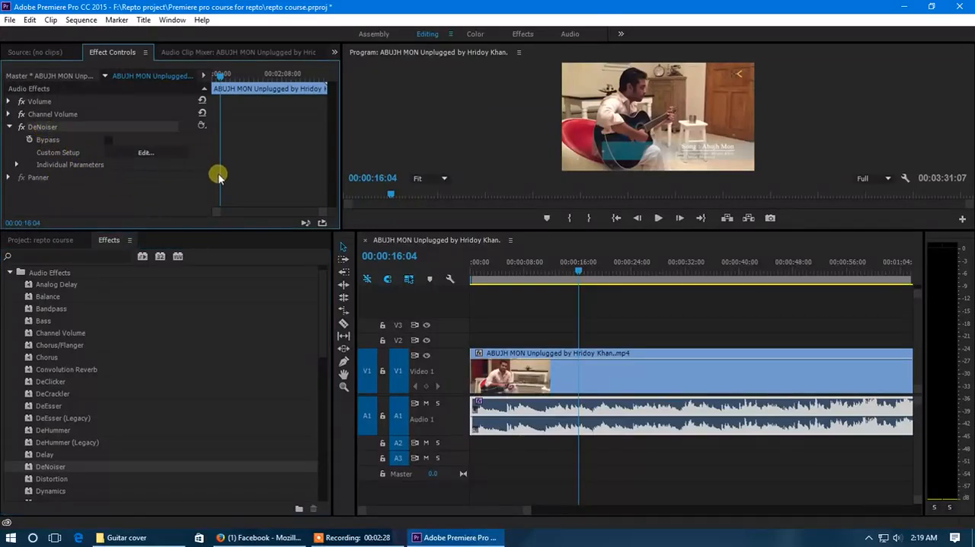
pyautogui.click(514, 273)
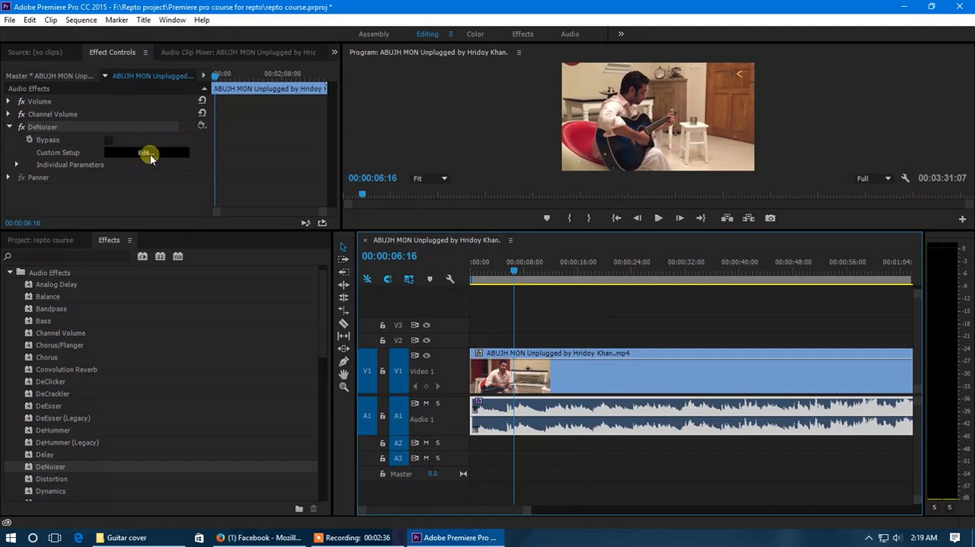
pyautogui.click(146, 154)
pyautogui.moveTo(468, 169); pyautogui.dragTo(319, 191)
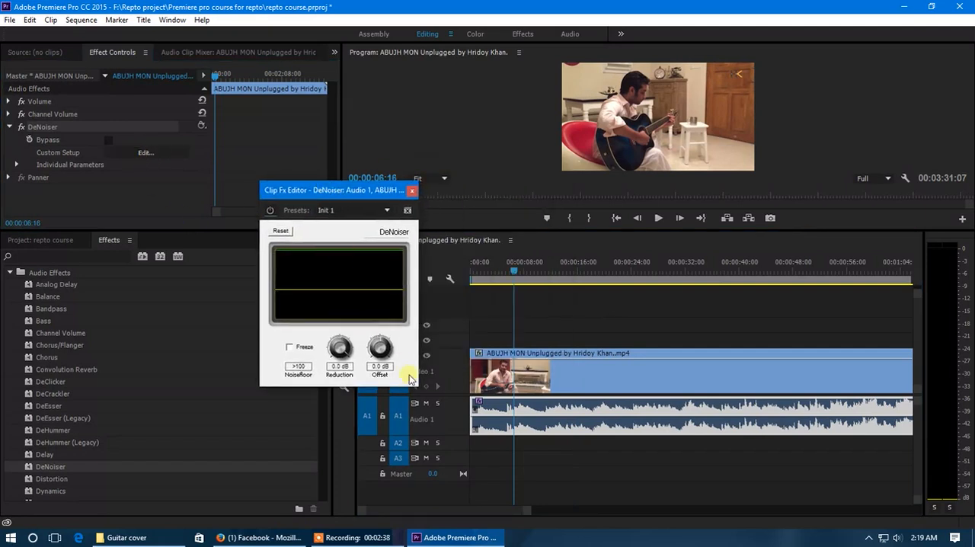
pyautogui.moveTo(420, 388); pyautogui.dragTo(442, 430)
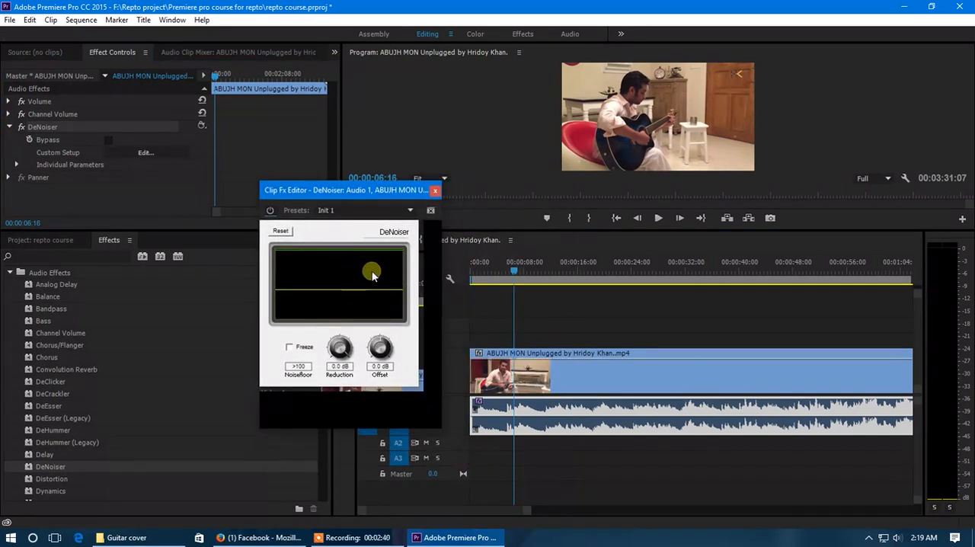
pyautogui.moveTo(381, 196); pyautogui.dragTo(367, 193)
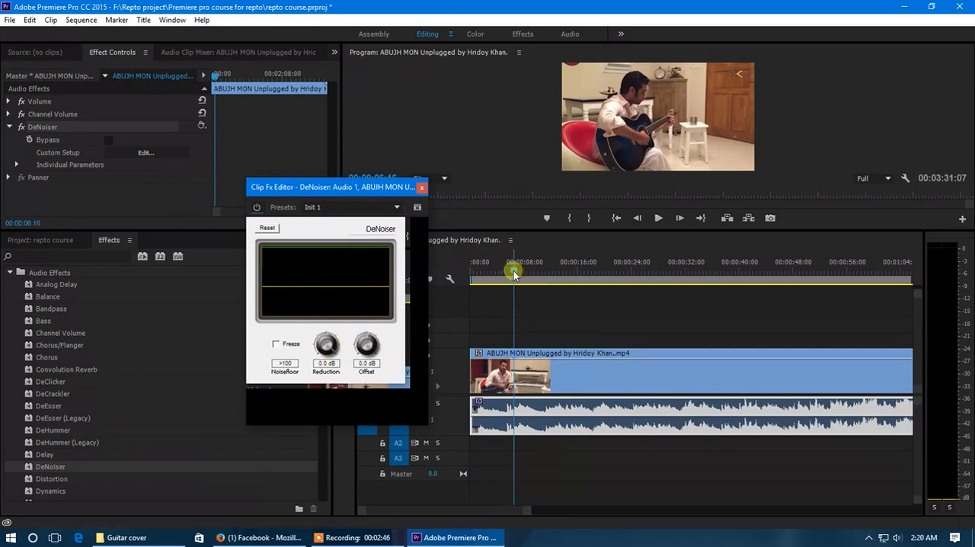
# - While the clip plays, set the DeNoiser's Reduction to -20.0 dB and Offset to 10.0 dB, and close the editor
pyautogui.moveTo(513, 272); pyautogui.dragTo(509, 272)
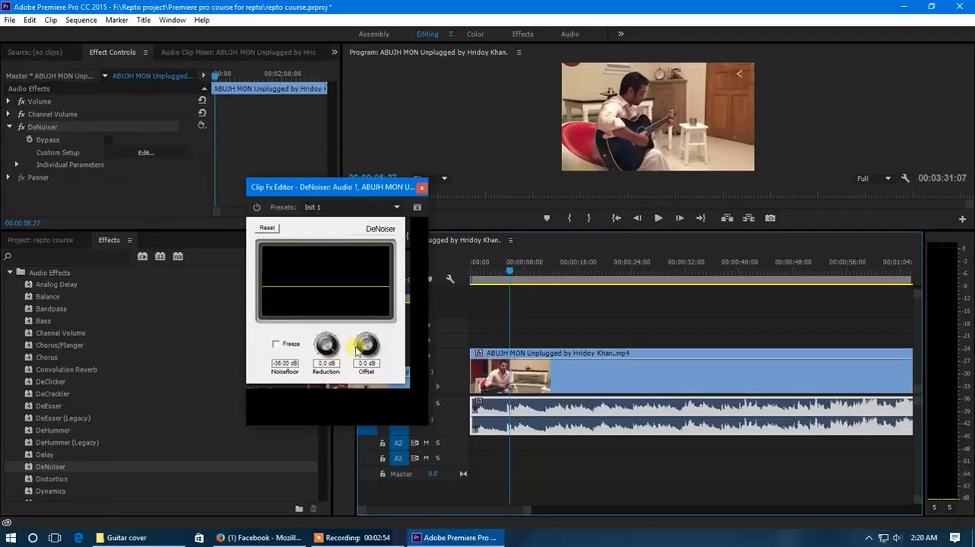
pyautogui.moveTo(327, 346); pyautogui.dragTo(355, 468)
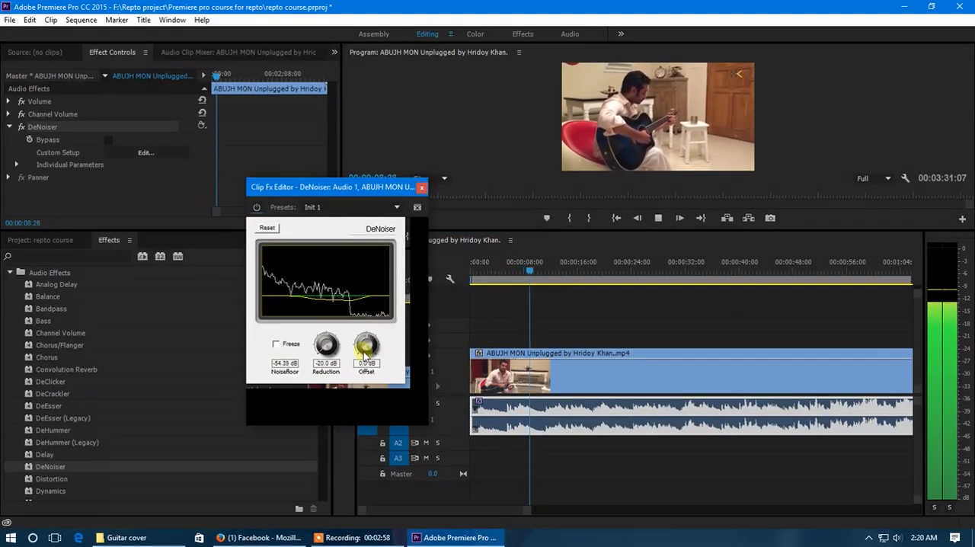
pyautogui.moveTo(359, 348); pyautogui.dragTo(367, 218)
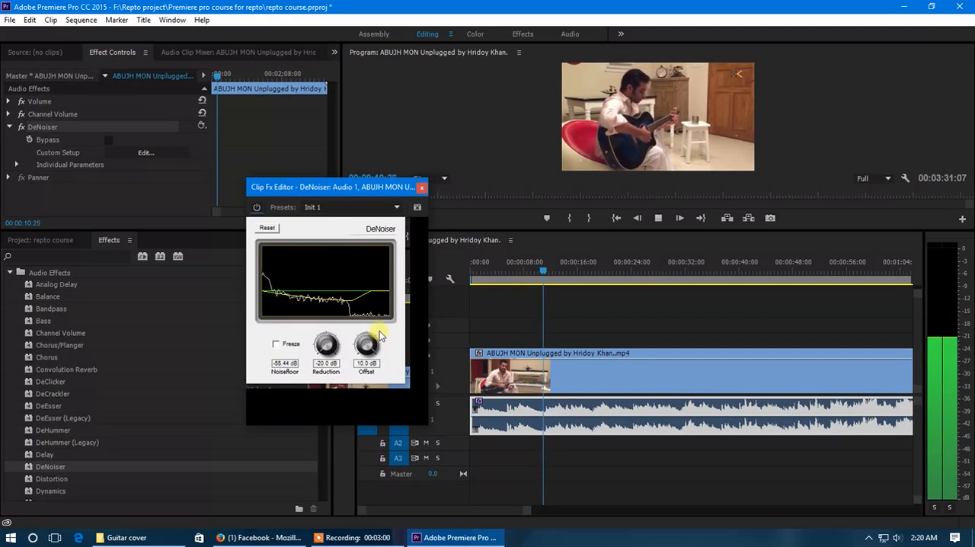
pyautogui.click(422, 188)
pyautogui.press('space')
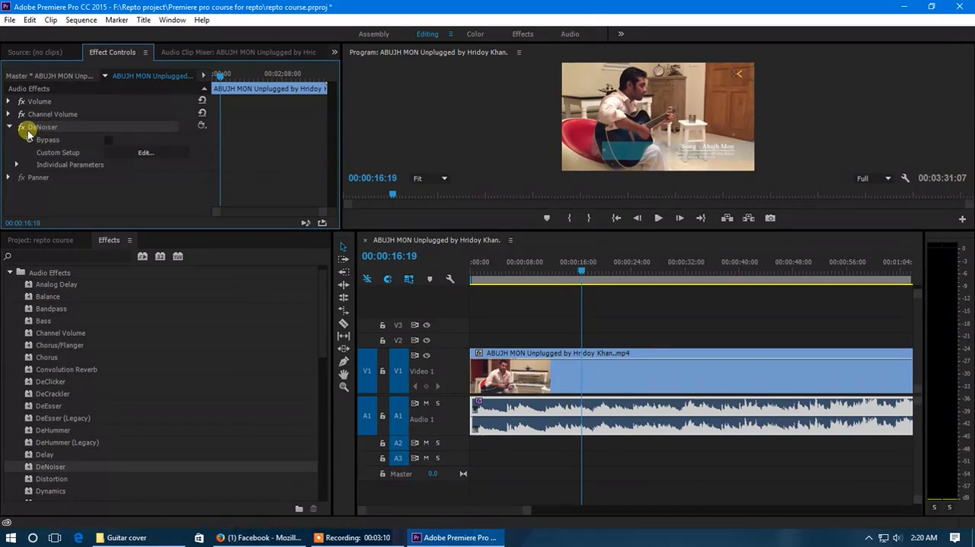
# - Play the clip with the DeNoiser effect switched off to compare the sound, and switch the effect back on
pyautogui.moveTo(130, 231); pyautogui.dragTo(138, 311)
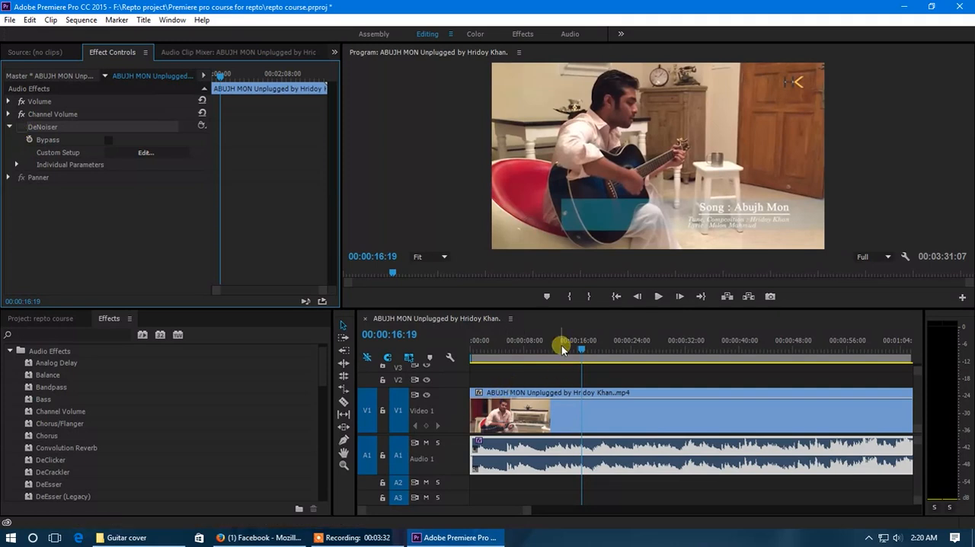
pyautogui.press('space')
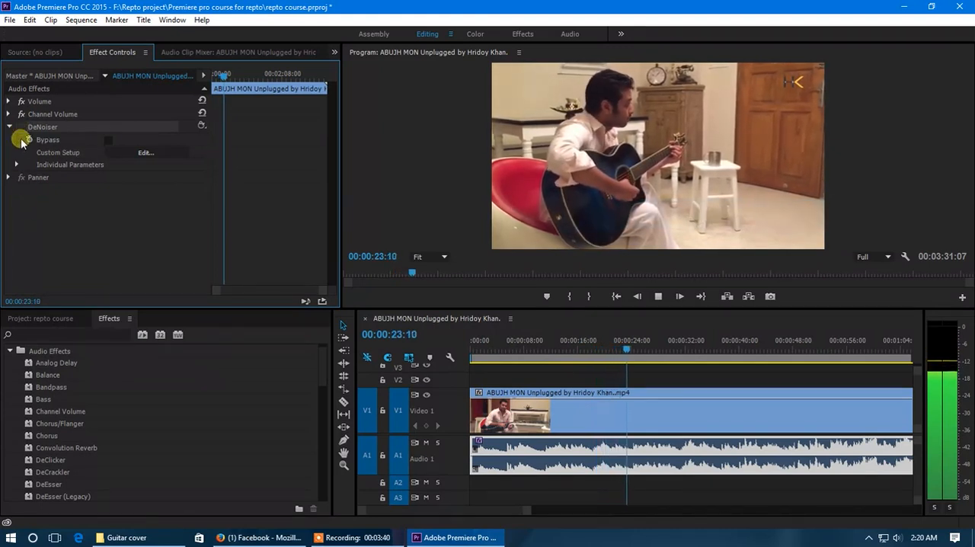
pyautogui.click(629, 346)
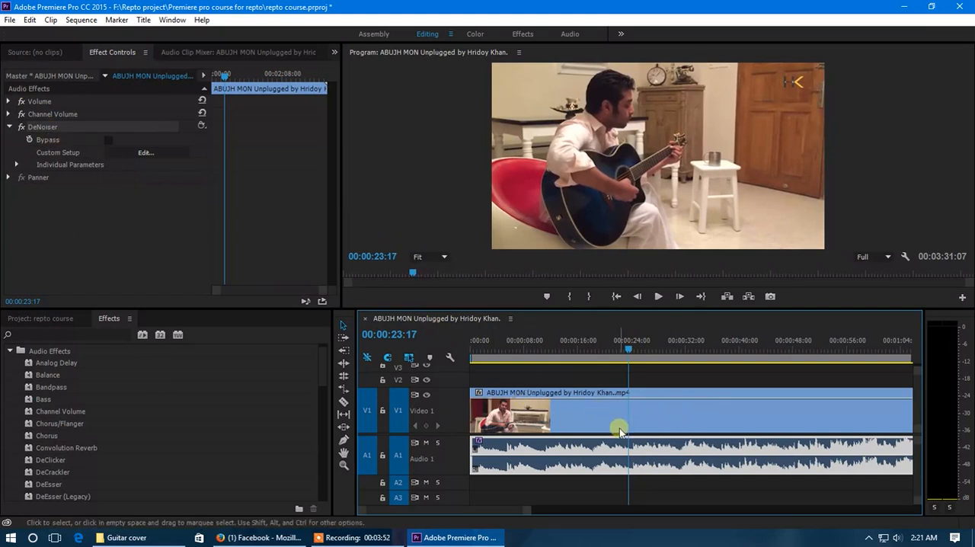
# - Save the project
pyautogui.hotkey('ctrl', 's')
pyautogui.scroll(-5, 578, 423)
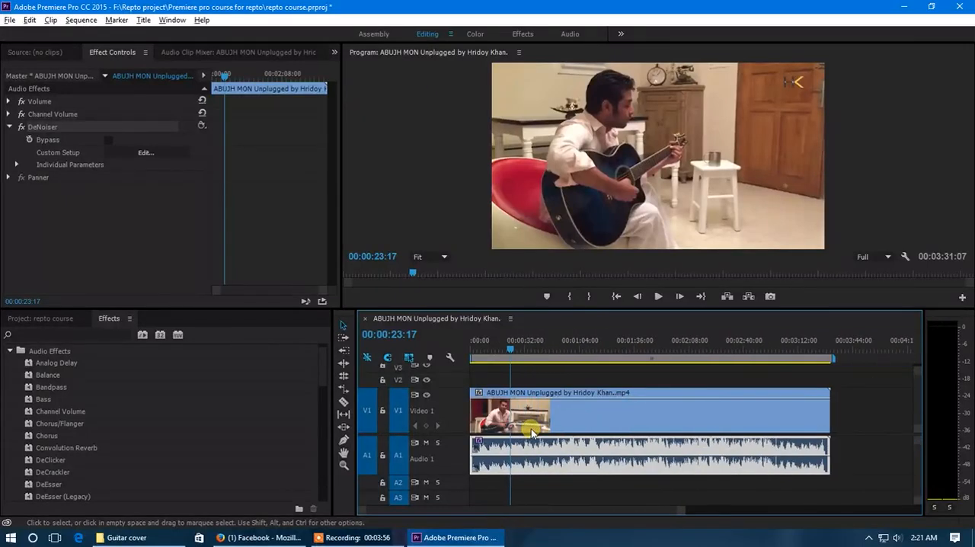
pyautogui.scroll(-1, 531, 432)
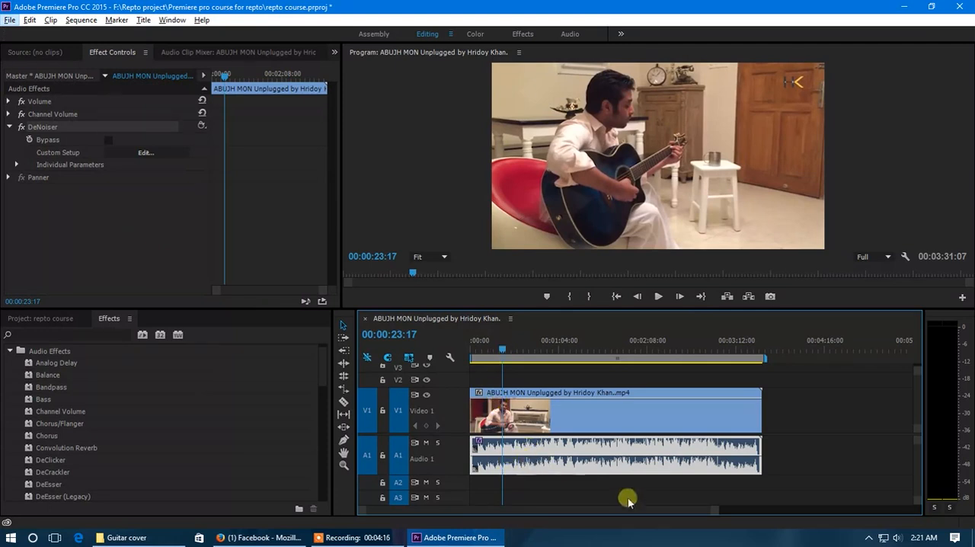
# - Apply the Vocal Enhancer audio effect to the guitar clip on Audio 1
pyautogui.moveTo(714, 512); pyautogui.dragTo(696, 511)
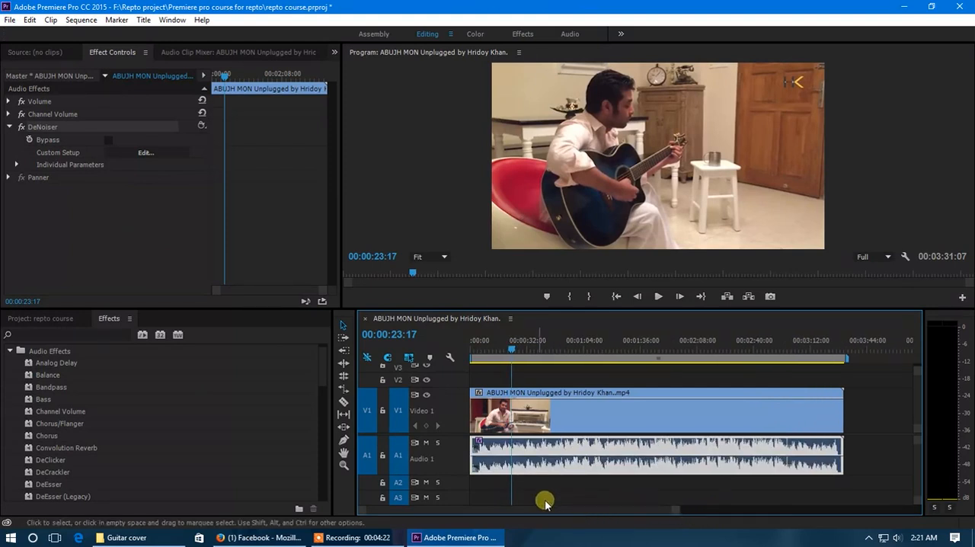
pyautogui.scroll(2, 453, 458)
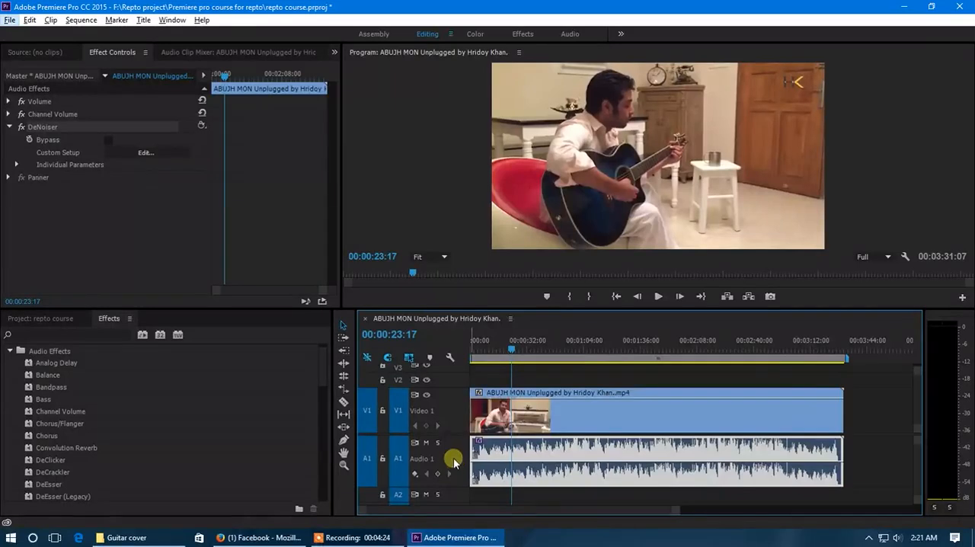
pyautogui.scroll(1, 454, 423)
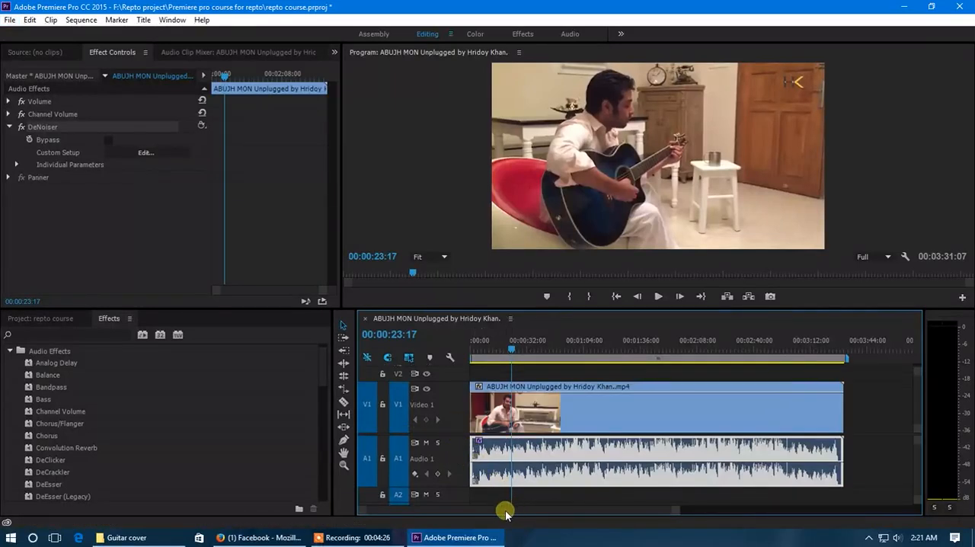
pyautogui.scroll(-2, 44, 475)
pyautogui.scroll(3, 49, 472)
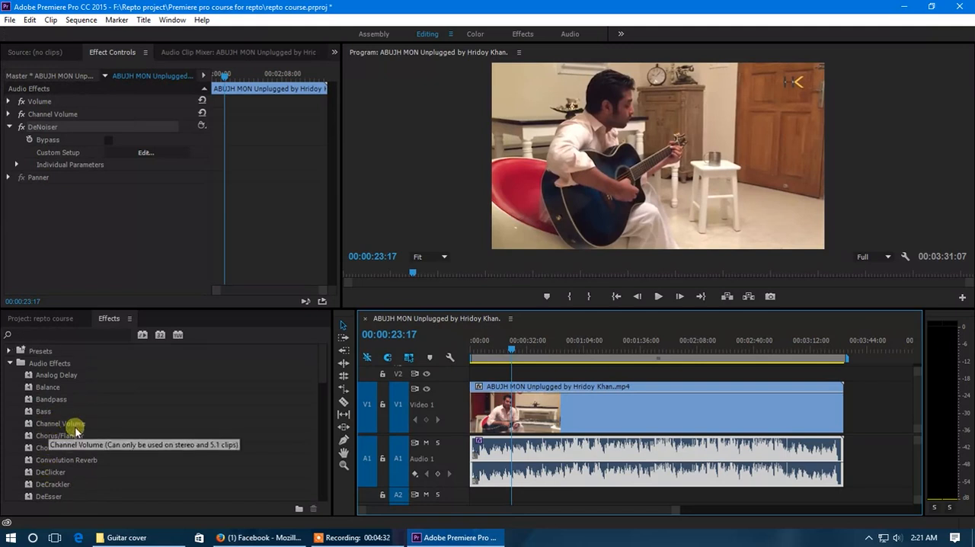
pyautogui.scroll(-15, 84, 436)
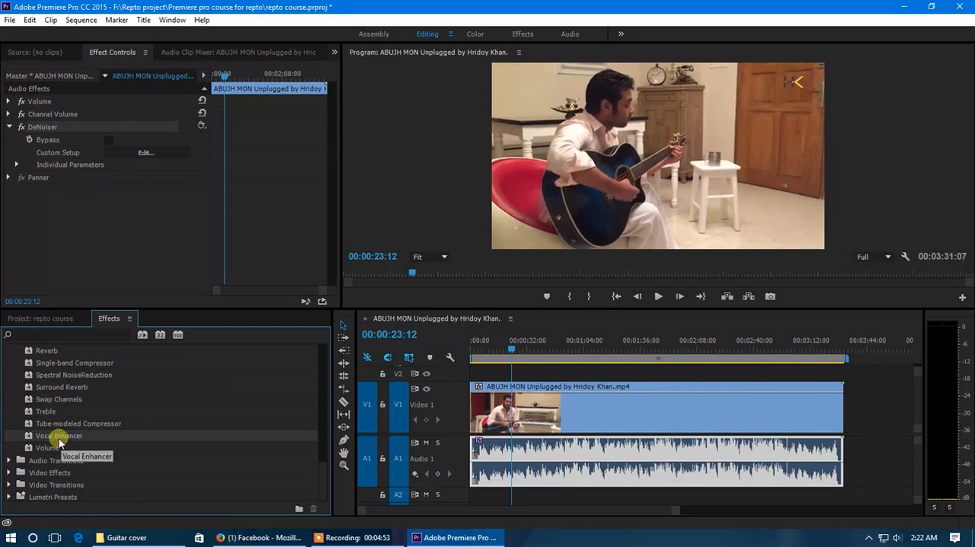
pyautogui.moveTo(84, 436); pyautogui.dragTo(523, 455)
pyautogui.click(59, 178)
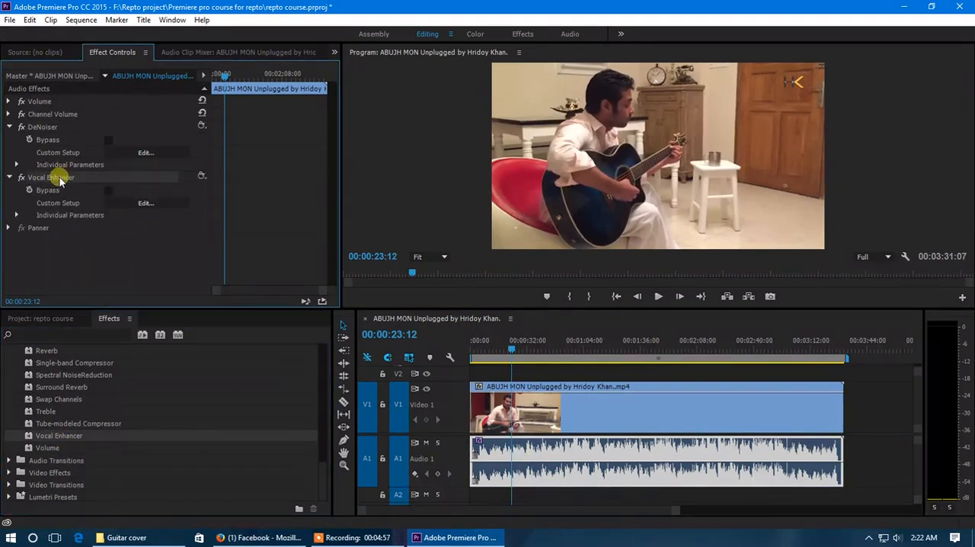
# - Set the Vocal Enhancer's preset to Male in its custom setup editor, and close the editor
pyautogui.click(146, 203)
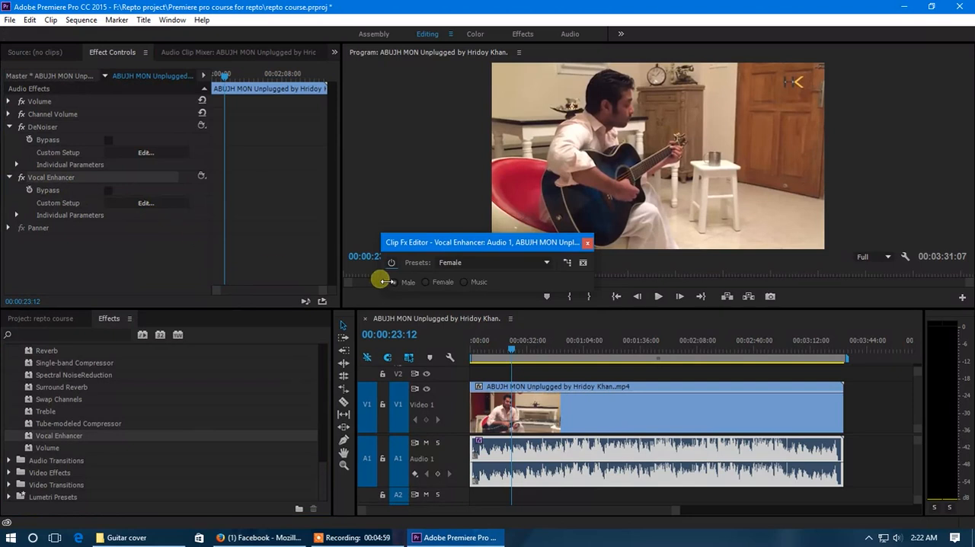
pyautogui.moveTo(463, 242); pyautogui.dragTo(300, 267)
pyautogui.click(380, 288)
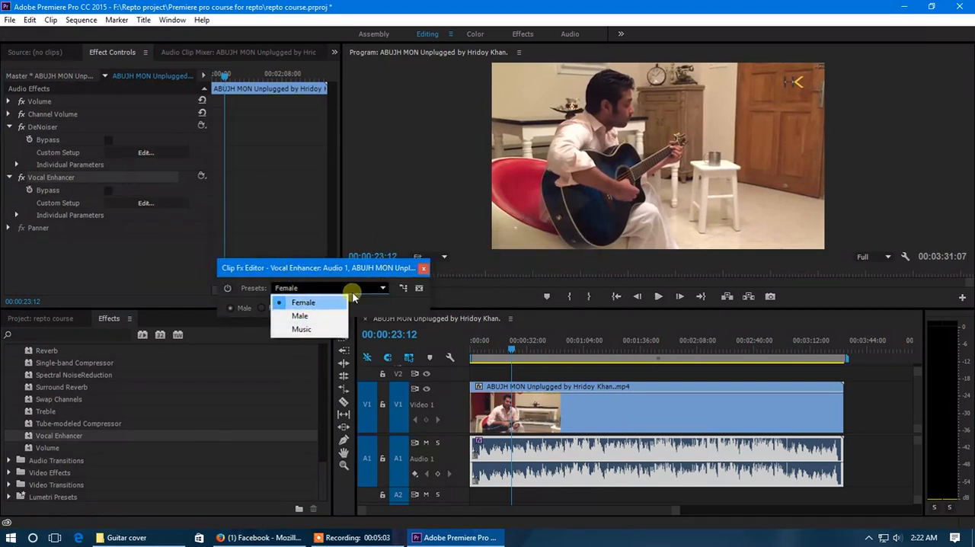
pyautogui.click(310, 320)
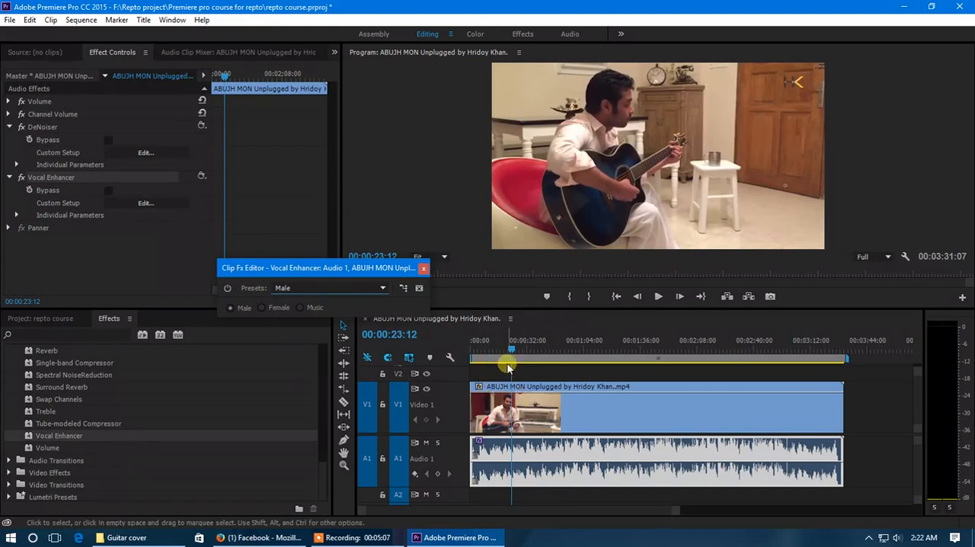
pyautogui.click(421, 271)
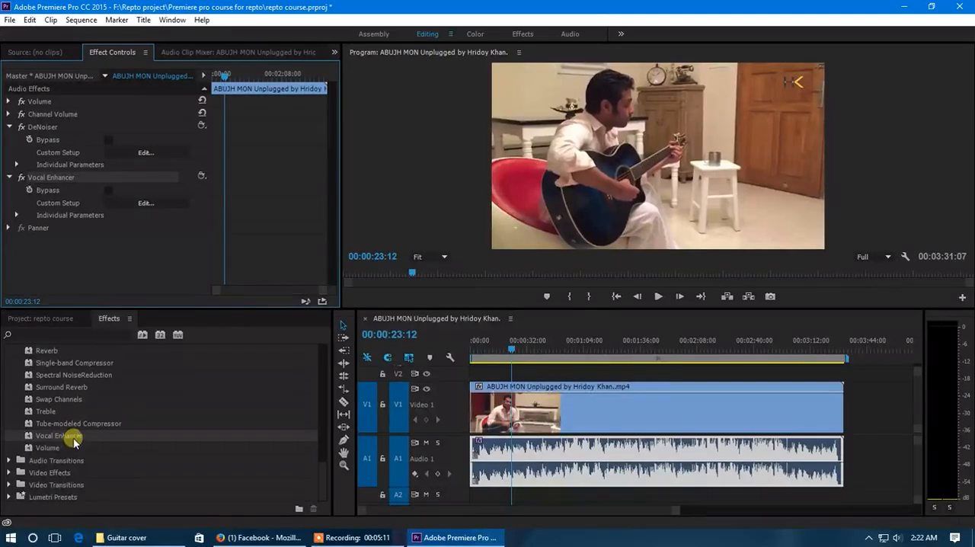
# - Apply the Volume audio effect to the clip on Audio 1, set its Level to 6.0 dB, and collapse its settings
pyautogui.click(47, 450)
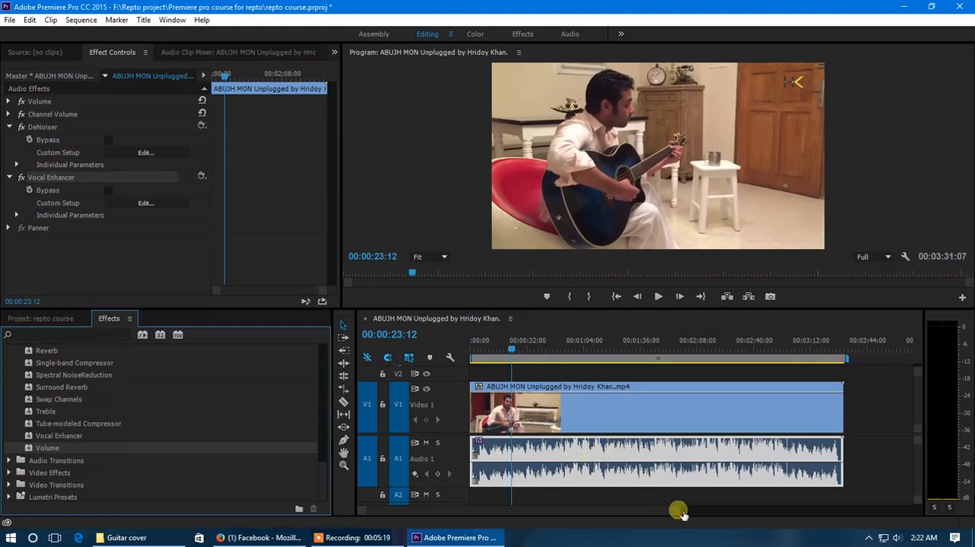
pyautogui.moveTo(69, 448); pyautogui.dragTo(525, 455)
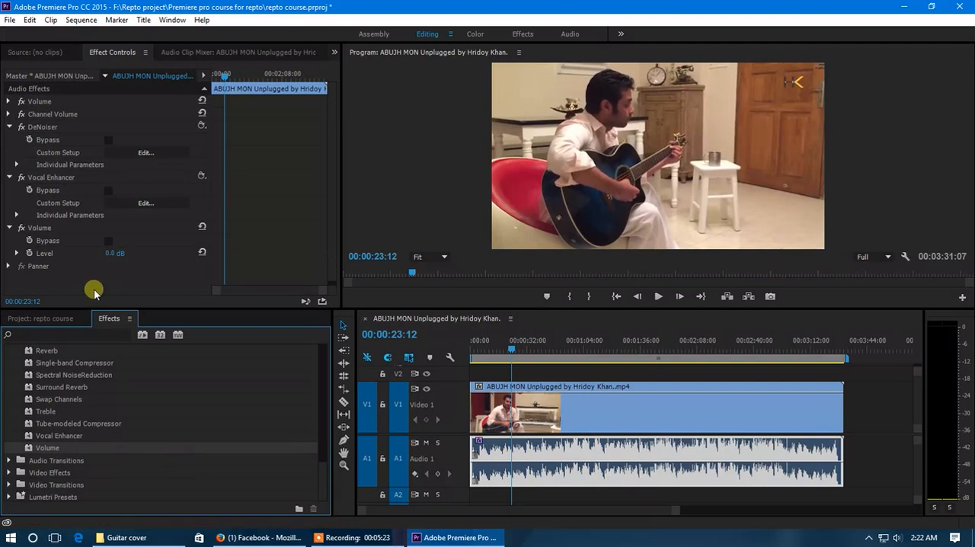
pyautogui.click(113, 255)
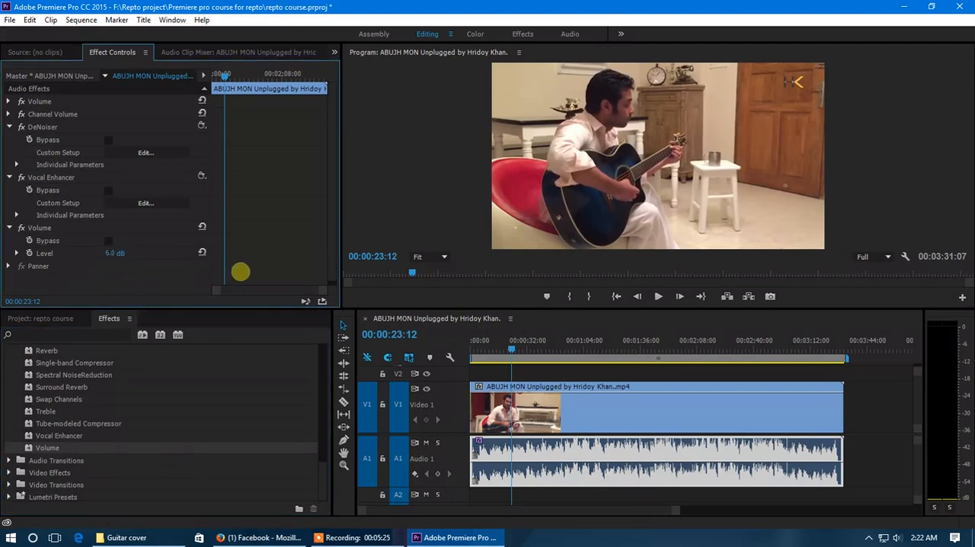
pyautogui.click(17, 253)
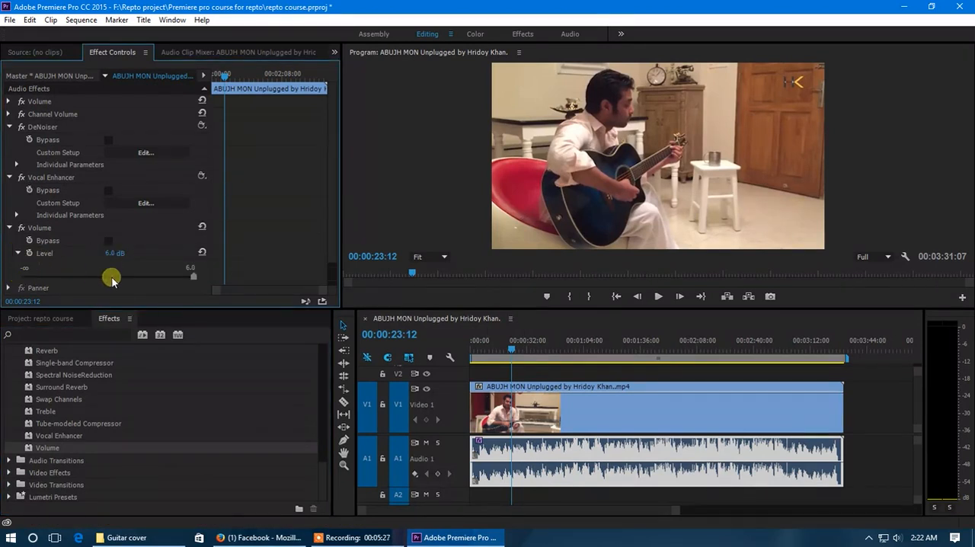
pyautogui.moveTo(190, 280); pyautogui.dragTo(211, 284)
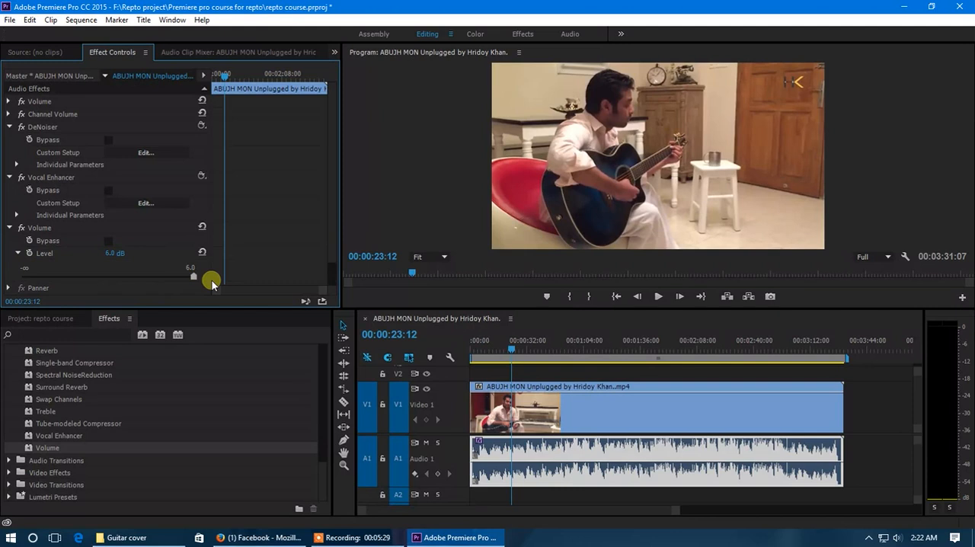
pyautogui.click(8, 228)
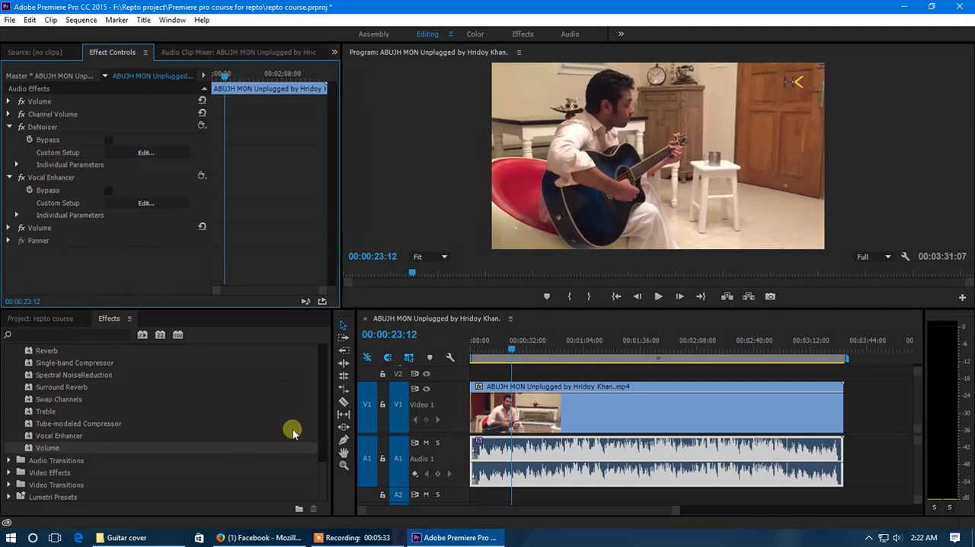
pyautogui.click(40, 228)
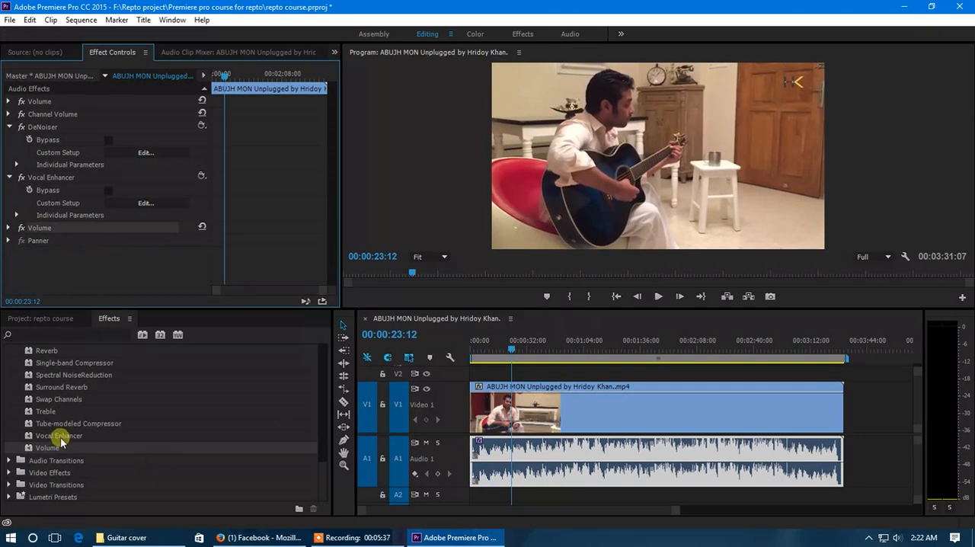
# - Apply the Treble audio effect to the clip on Audio 1 and set its Boost to 24.0 dB during playback
pyautogui.scroll(1, 50, 445)
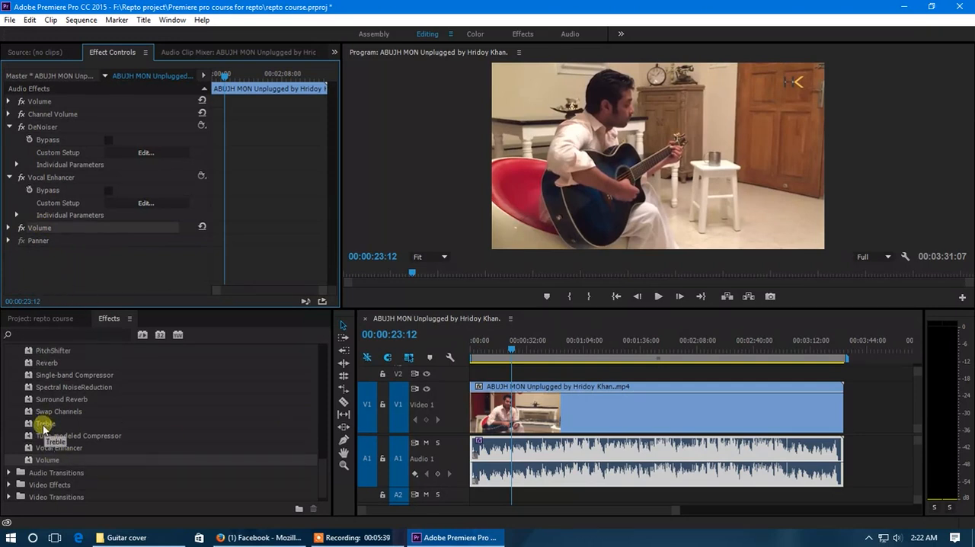
pyautogui.moveTo(44, 425); pyautogui.dragTo(523, 454)
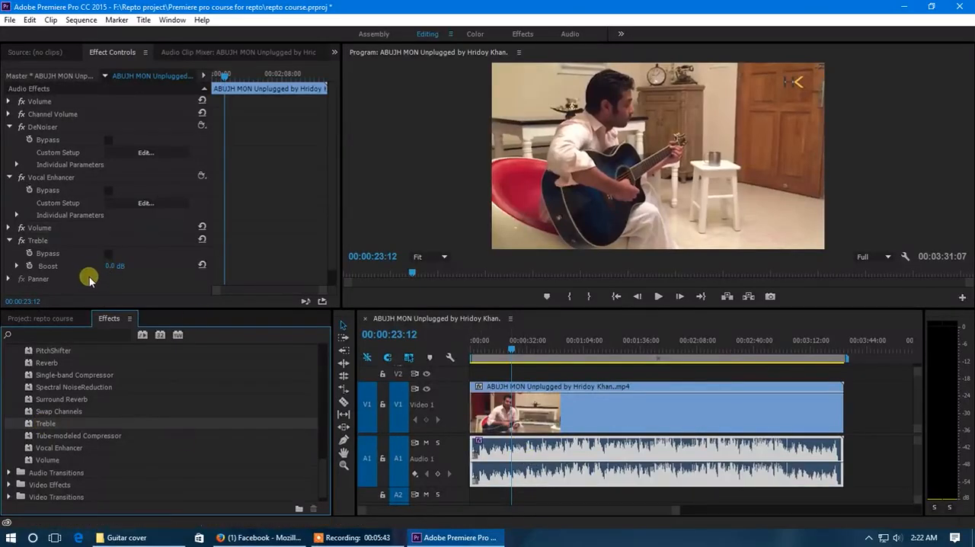
pyautogui.scroll(-1, 89, 280)
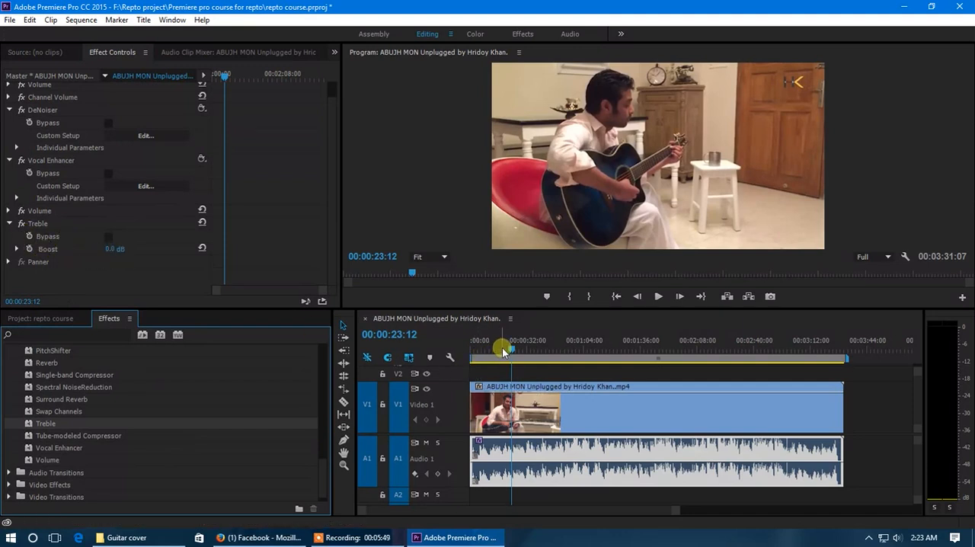
pyautogui.click(17, 249)
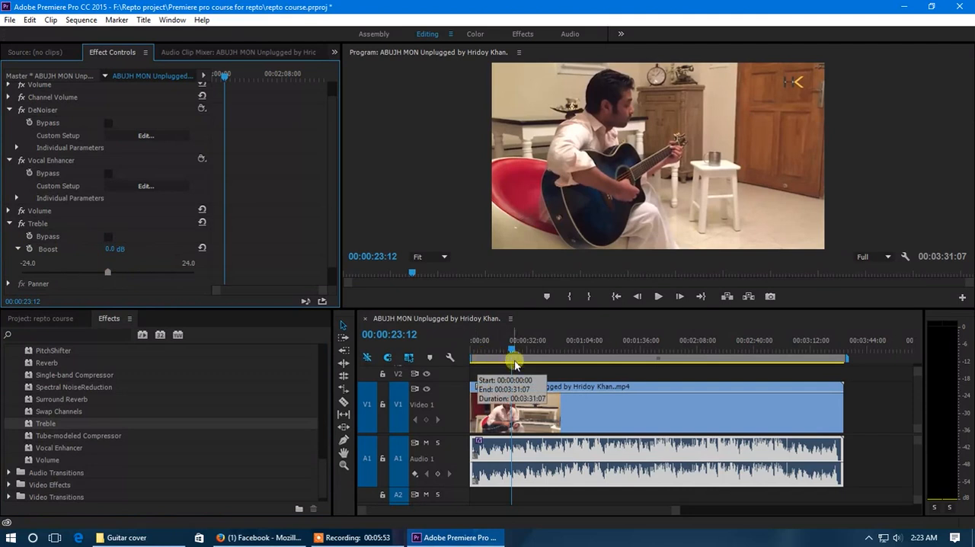
pyautogui.press('space')
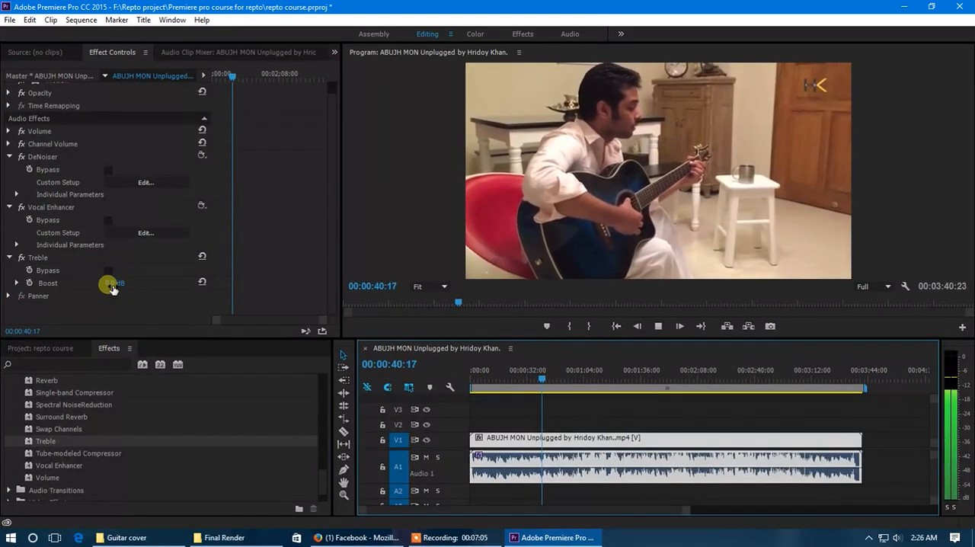
pyautogui.moveTo(112, 288); pyautogui.dragTo(258, 292)
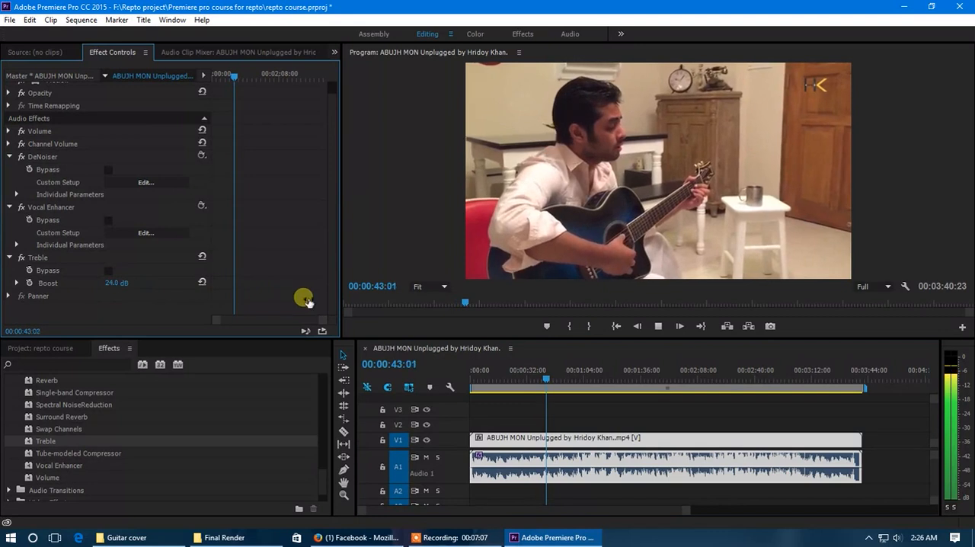
# - Lower the Treble effect's Boost to 22.0 dB while the clip plays, and stop playback
pyautogui.click(17, 282)
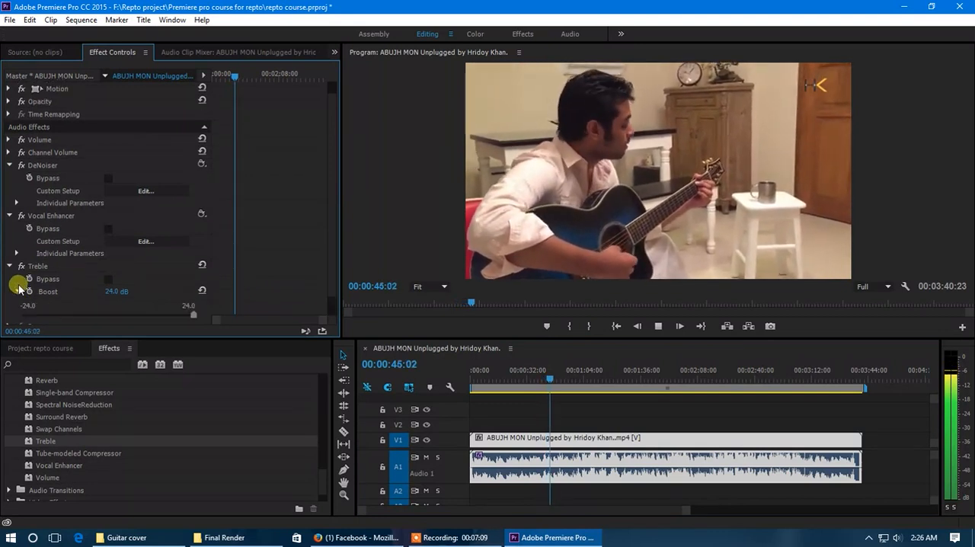
pyautogui.scroll(-1, 183, 283)
pyautogui.moveTo(195, 296)
pyautogui.mouseDown()
pyautogui.moveTo(29, 296)
pyautogui.moveTo(186, 295)
pyautogui.mouseUp()
pyautogui.press('space')
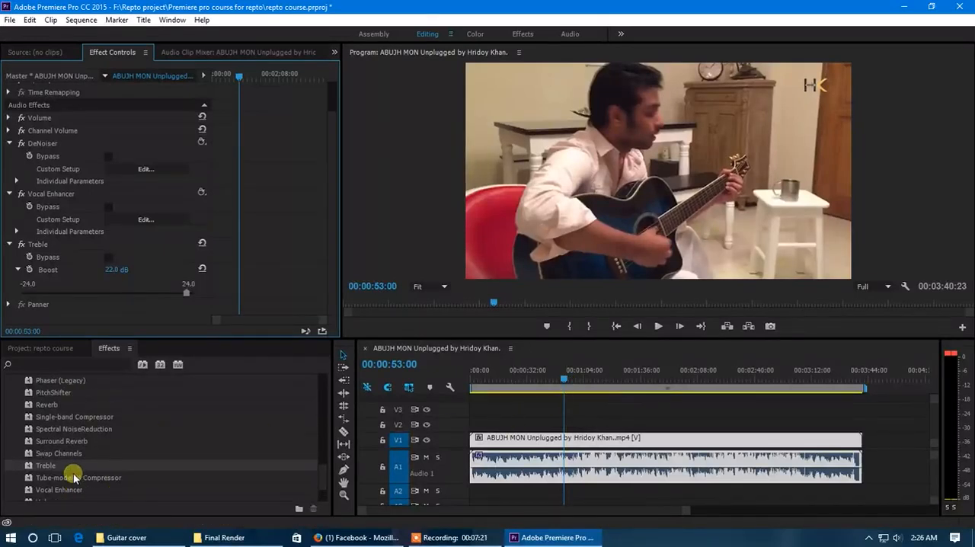
# - Apply the Reverb audio effect to the clip on Audio 1 and open its custom setup editor
pyautogui.scroll(-1, 77, 451)
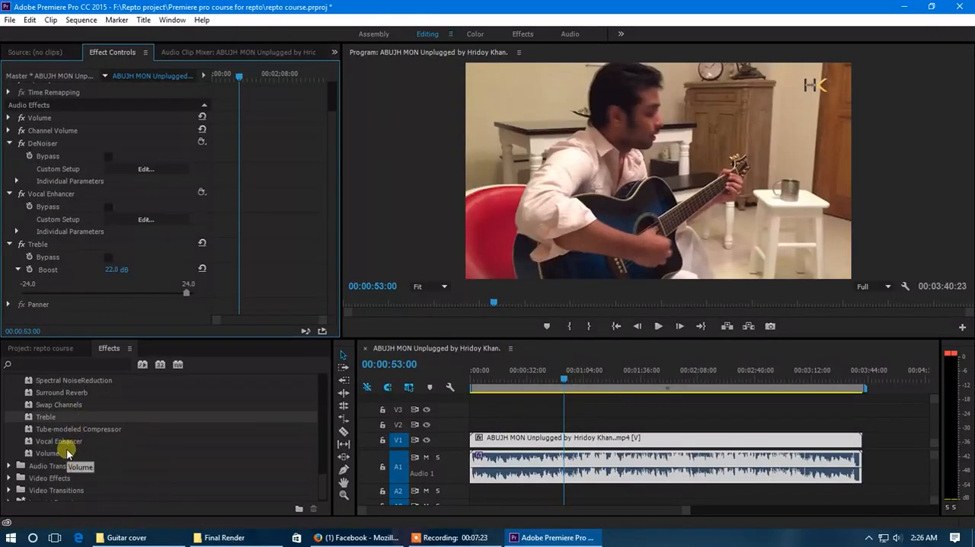
pyautogui.scroll(3, 58, 449)
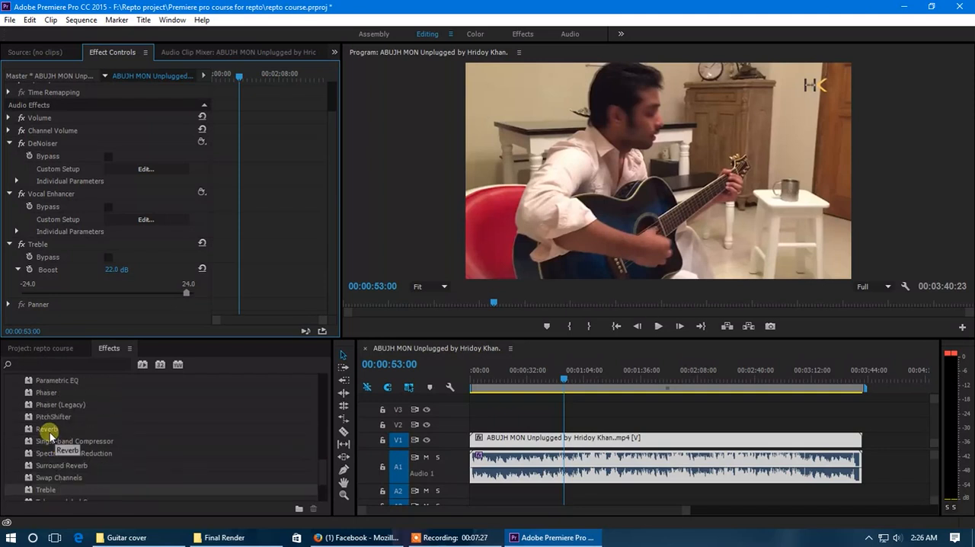
pyautogui.moveTo(47, 432); pyautogui.dragTo(545, 470)
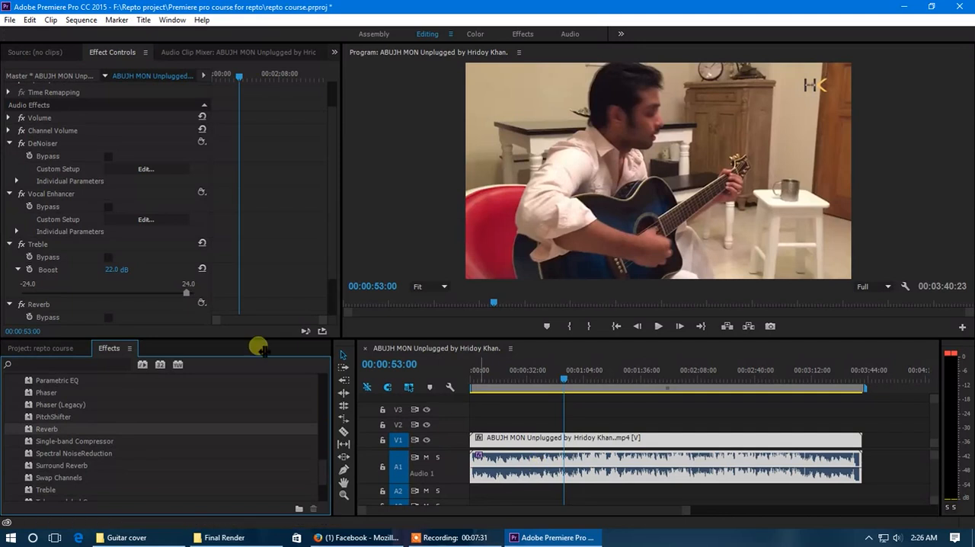
pyautogui.scroll(-2, 141, 309)
pyautogui.scroll(-1, 145, 301)
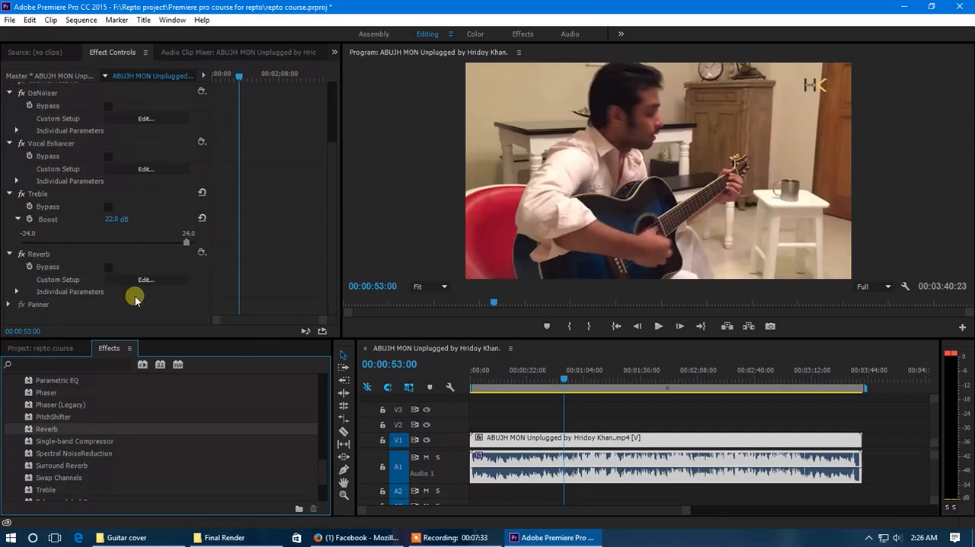
pyautogui.click(146, 281)
pyautogui.moveTo(484, 147); pyautogui.dragTo(326, 129)
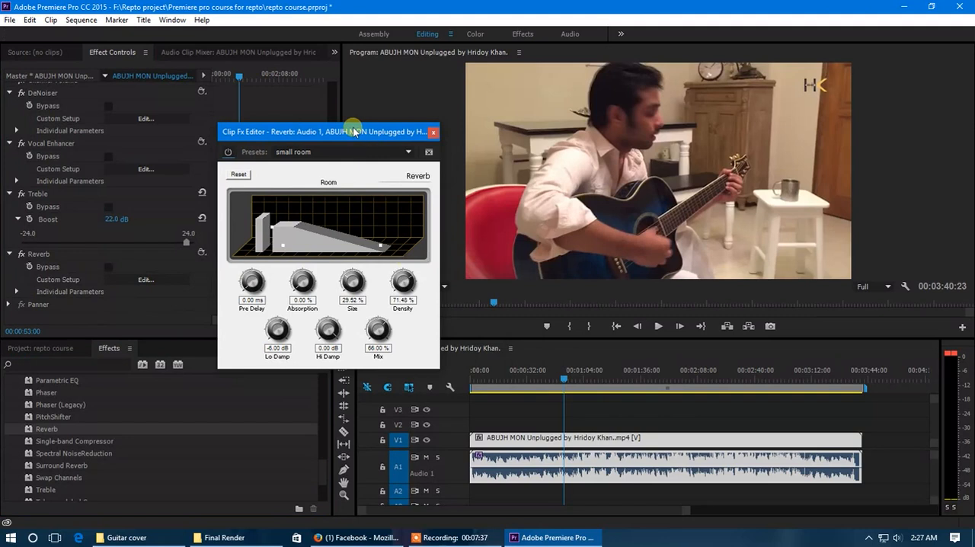
# - Play the clip from about 00:00:30:15 and set the Reverb's Mix to 100.00 %
pyautogui.click(528, 378)
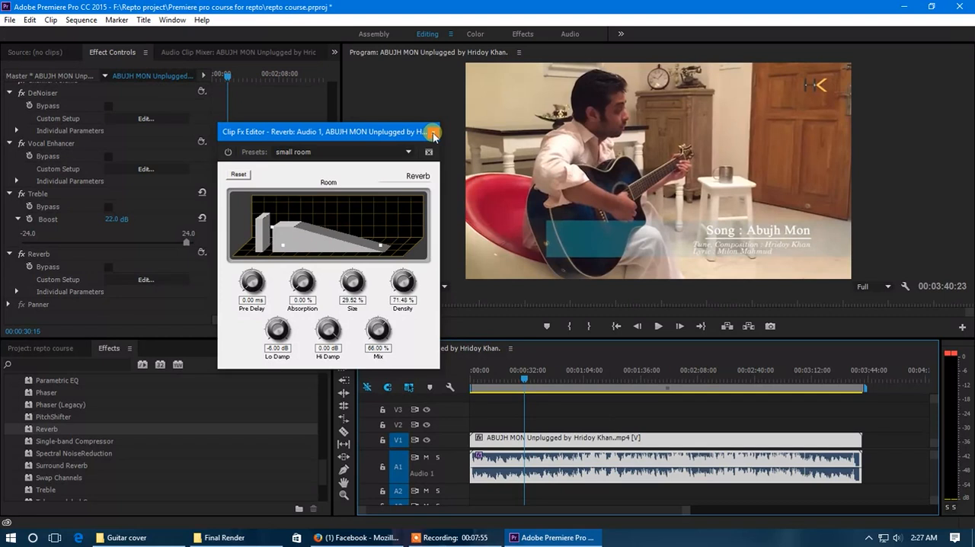
pyautogui.moveTo(363, 134); pyautogui.dragTo(336, 143)
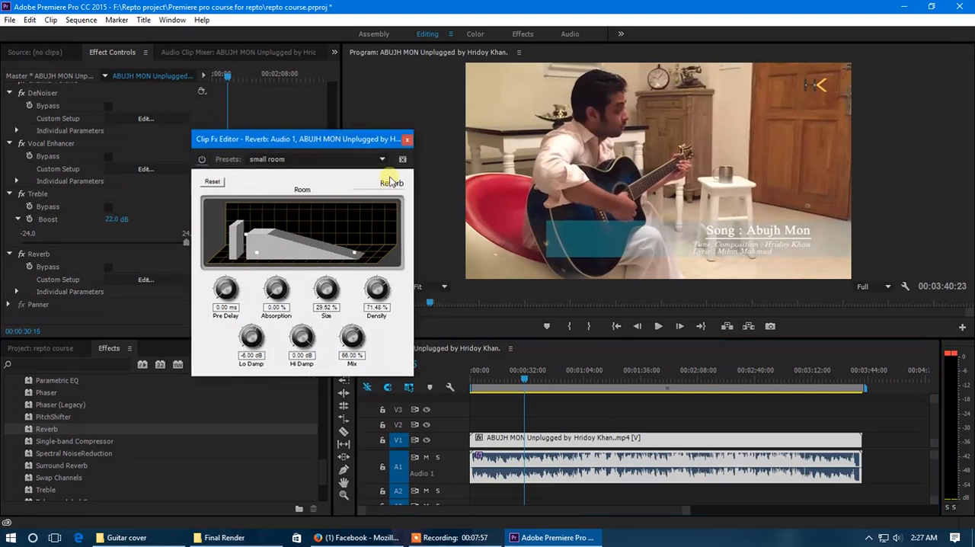
pyautogui.press('space')
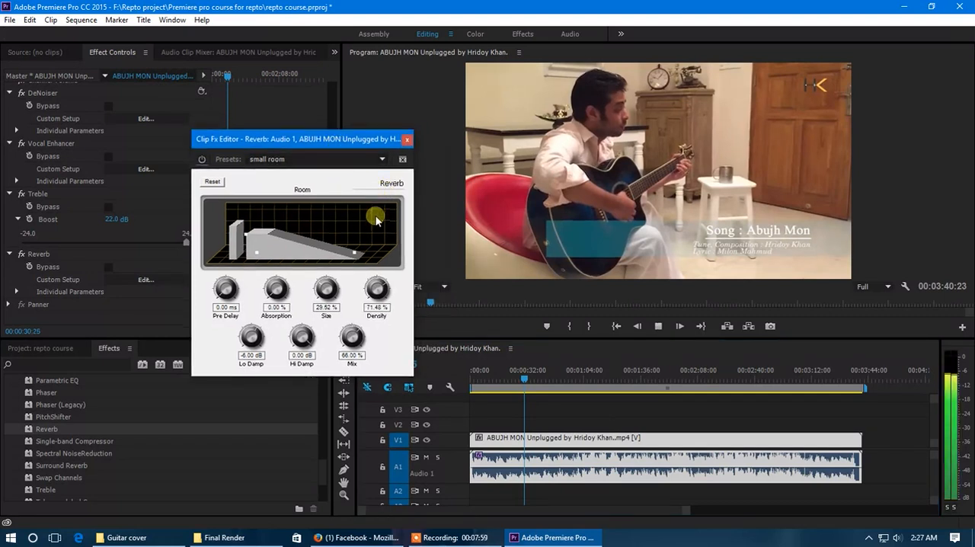
pyautogui.moveTo(346, 254)
pyautogui.mouseDown()
pyautogui.moveTo(266, 254)
pyautogui.moveTo(244, 237)
pyautogui.moveTo(262, 254)
pyautogui.moveTo(403, 265)
pyautogui.moveTo(243, 251)
pyautogui.moveTo(253, 201)
pyautogui.moveTo(337, 259)
pyautogui.mouseUp()
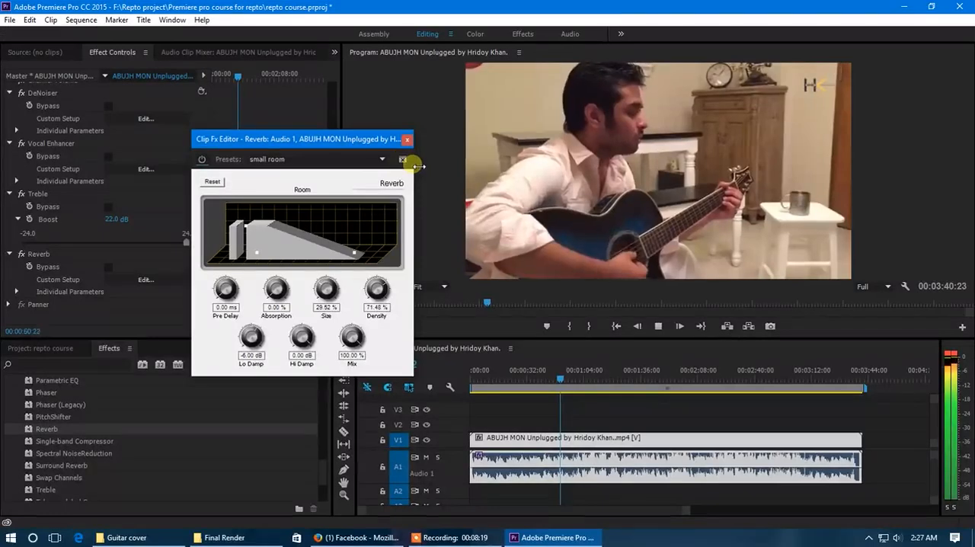
# - Bypass the Reverb effect during playback to compare the sound, and stop playback
pyautogui.click(202, 159)
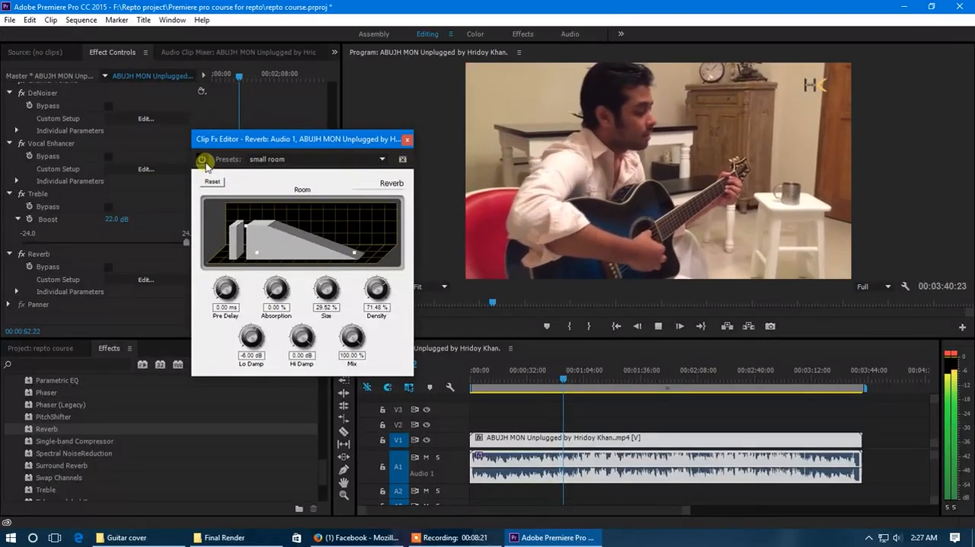
pyautogui.press('space')
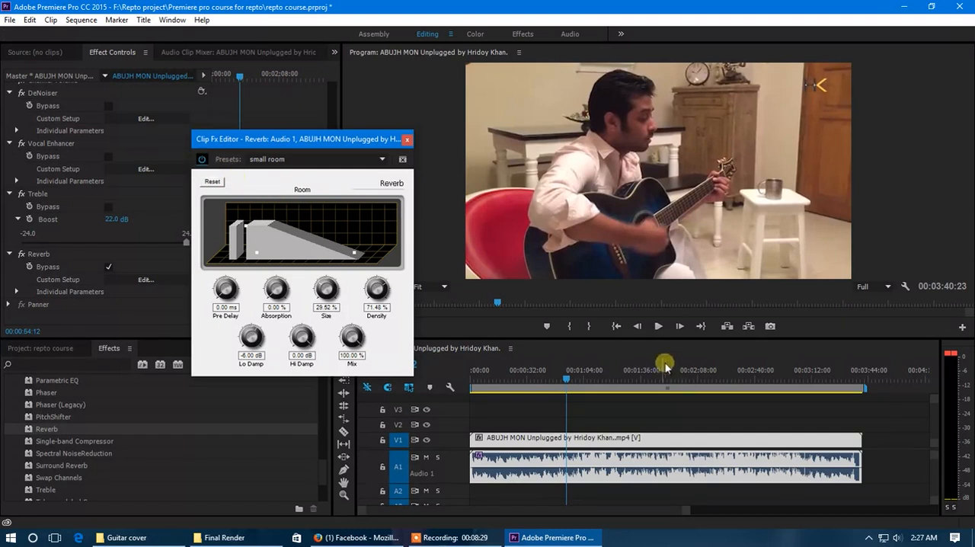
# - Play the clip from 00:00:49:00, compare the sound with Reverb bypassed and active, leave Reverb active, and close its editor
pyautogui.moveTo(563, 380); pyautogui.dragTo(559, 381)
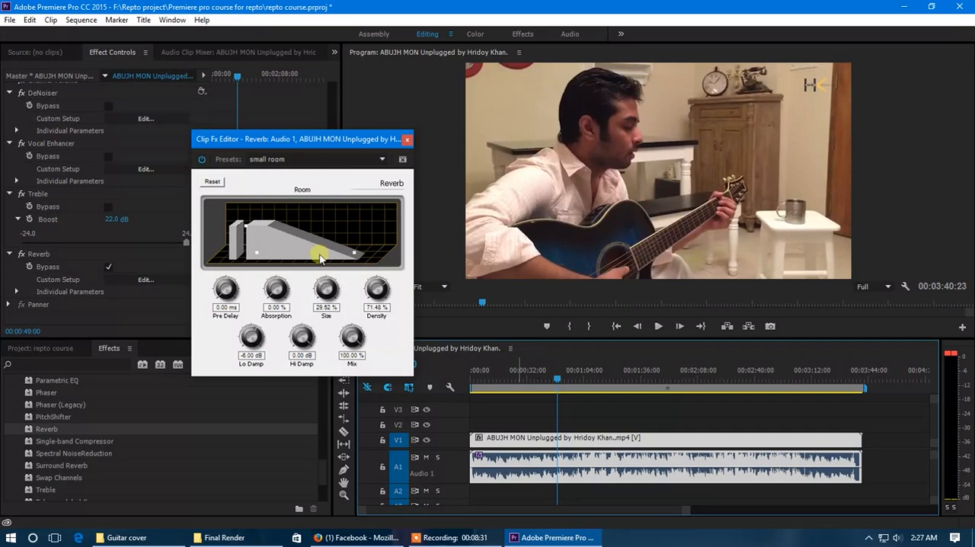
pyautogui.press('space')
pyautogui.click(203, 160)
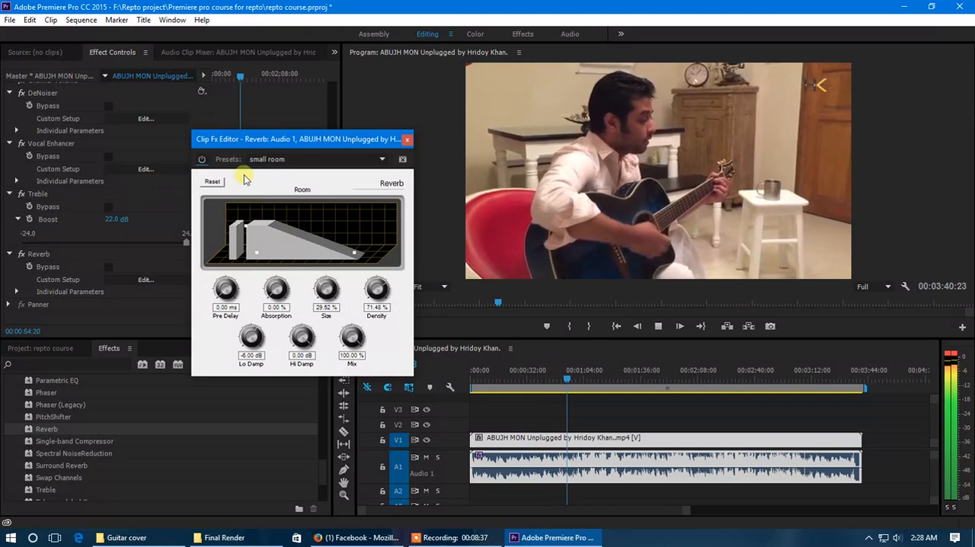
pyautogui.click(204, 160)
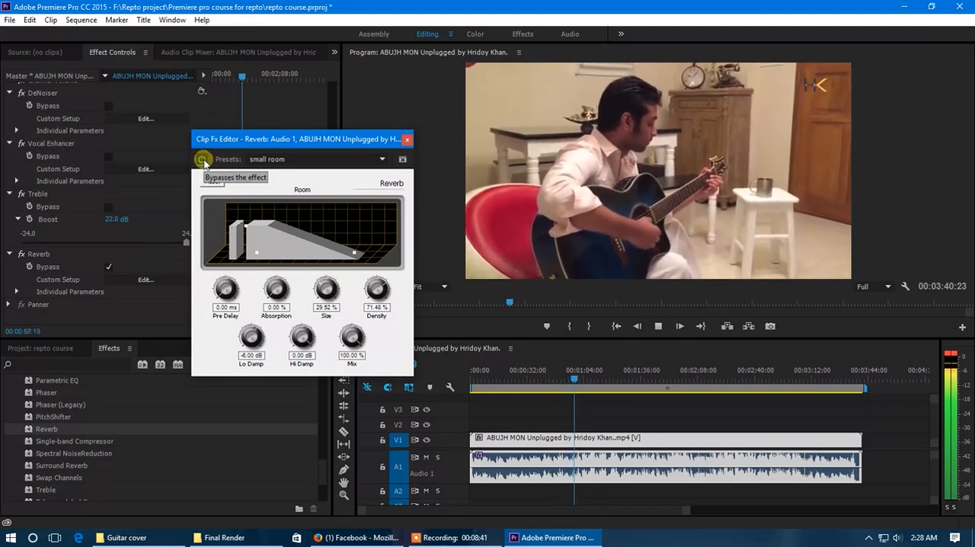
pyautogui.click(203, 160)
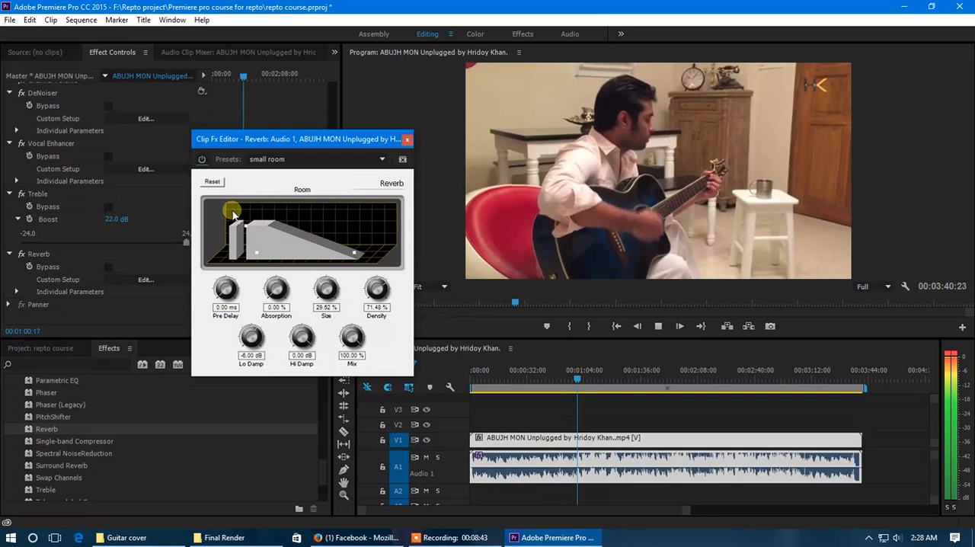
pyautogui.click(408, 140)
pyautogui.click(564, 376)
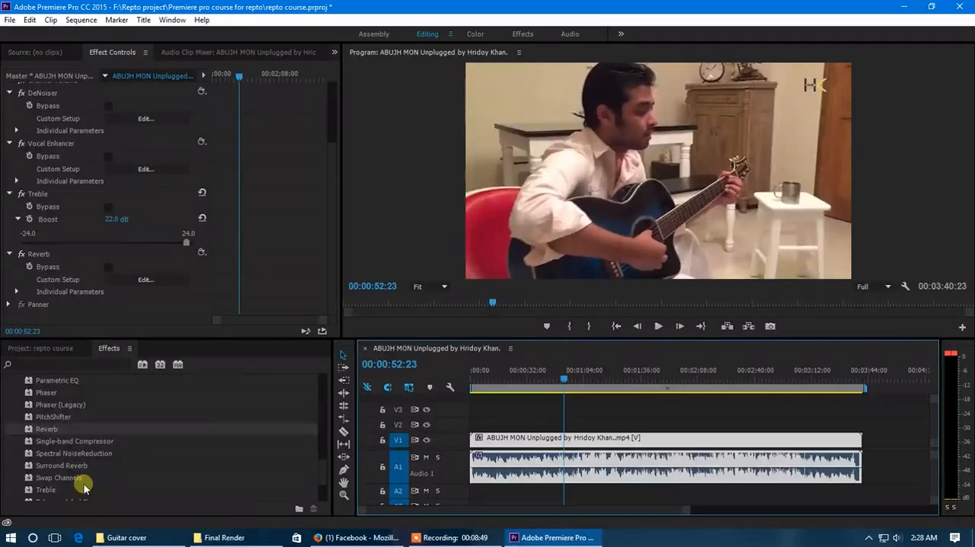
# - Apply the EQ audio effect to the clip on Audio 1 and open its custom setup editor
pyautogui.scroll(5, 80, 470)
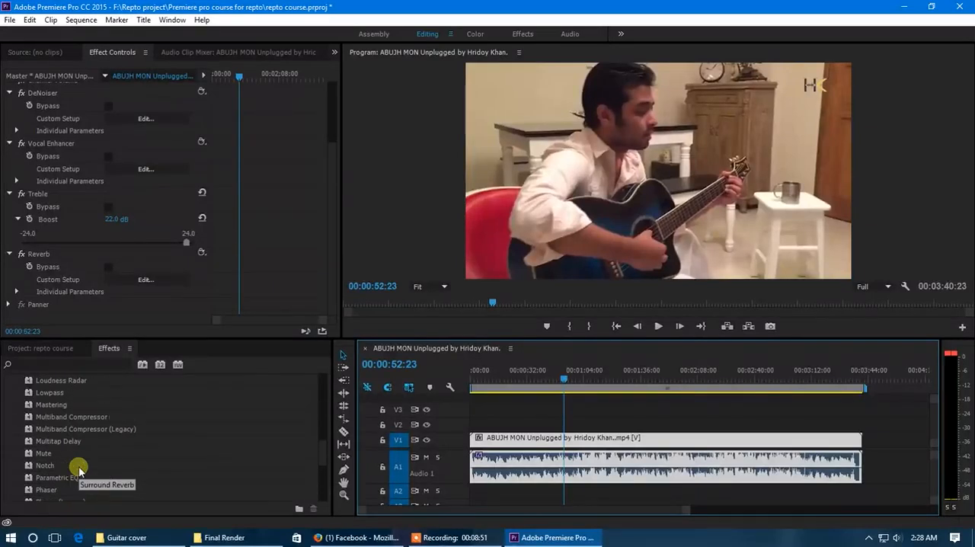
pyautogui.scroll(3, 80, 470)
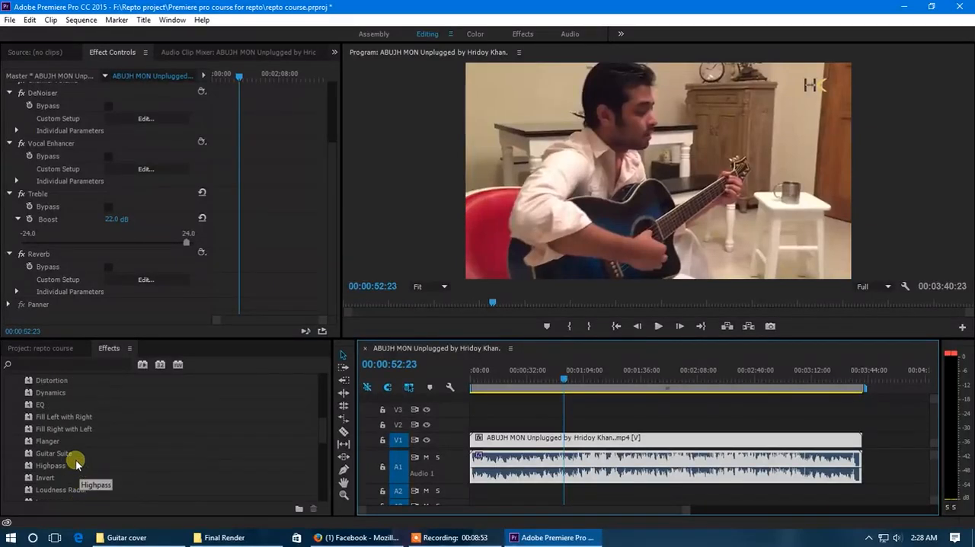
pyautogui.scroll(1, 76, 462)
pyautogui.moveTo(38, 418); pyautogui.dragTo(524, 473)
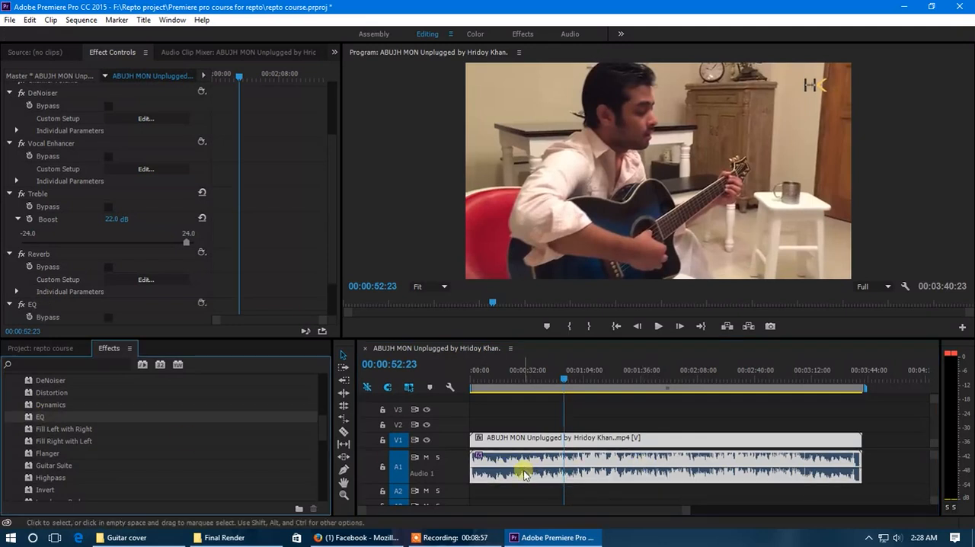
pyautogui.scroll(-1, 152, 283)
pyautogui.scroll(-3, 153, 283)
pyautogui.click(43, 258)
pyautogui.click(145, 281)
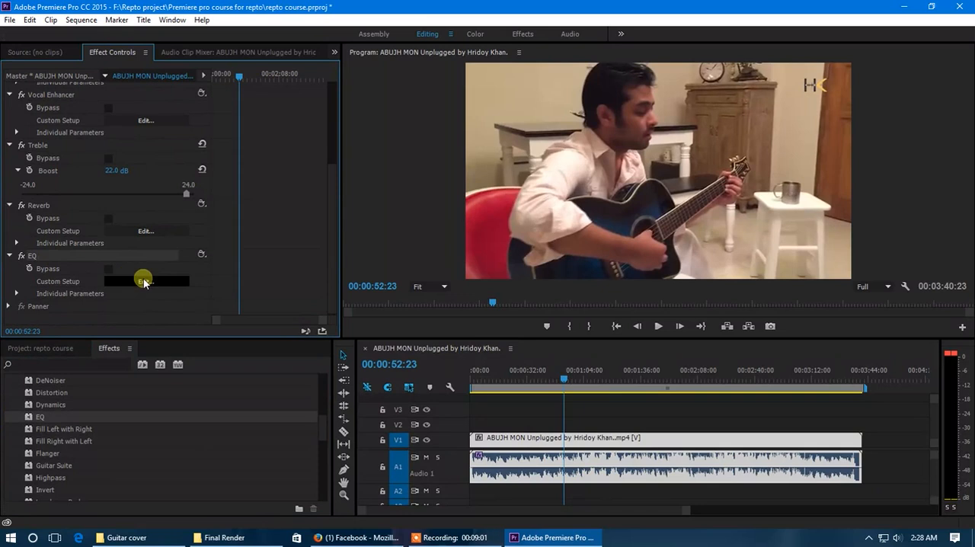
pyautogui.moveTo(470, 105); pyautogui.dragTo(285, 95)
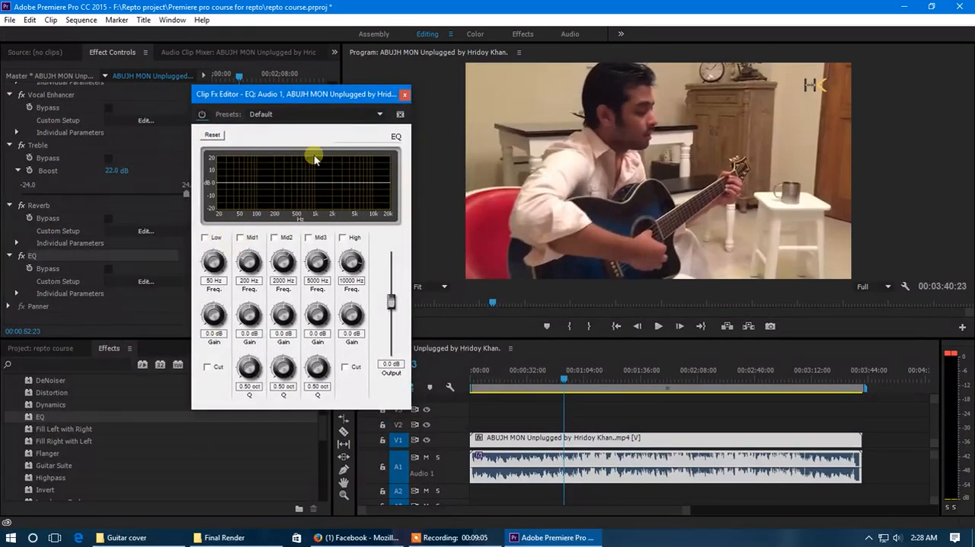
# - Enable all five EQ bands and set gains of 10.9 dB for Low, Mid2 and Mid3, 13.6 dB for Mid1 and -0.9 dB for High
pyautogui.moveTo(357, 180); pyautogui.dragTo(297, 187)
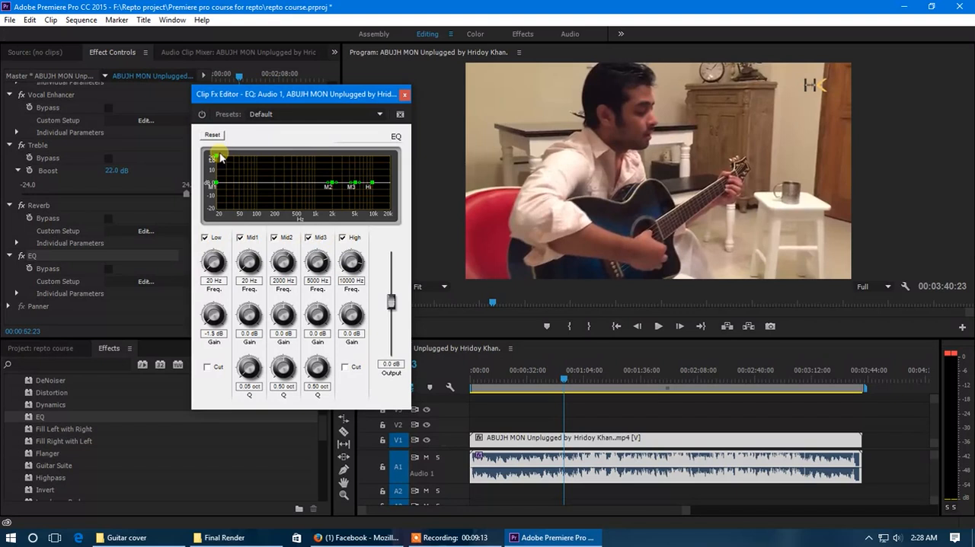
pyautogui.moveTo(223, 185); pyautogui.dragTo(258, 166)
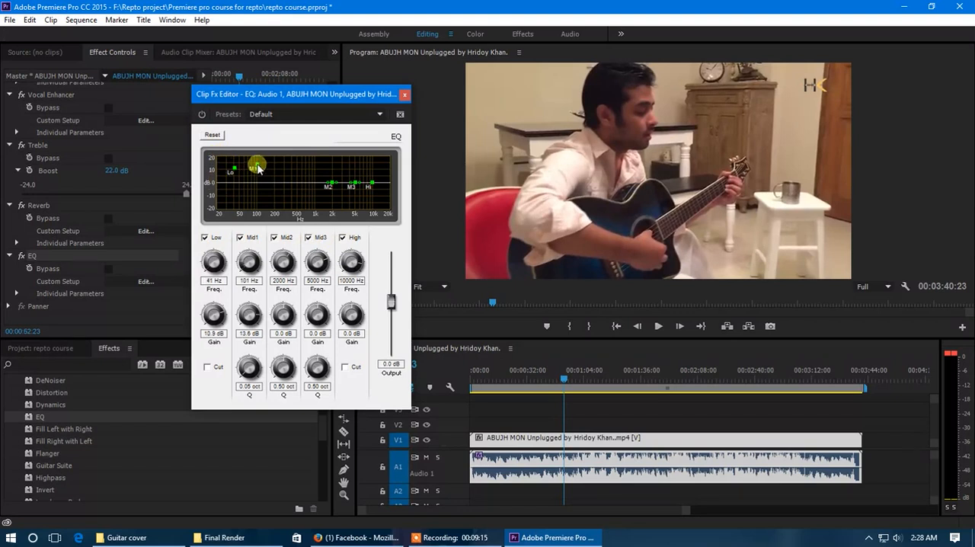
pyautogui.moveTo(330, 182); pyautogui.dragTo(364, 185)
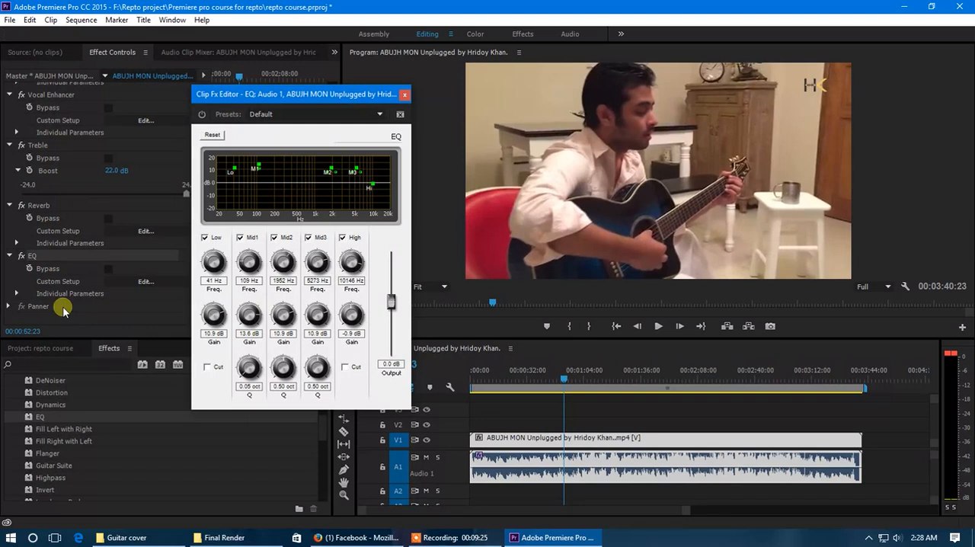
pyautogui.moveTo(317, 95); pyautogui.dragTo(291, 115)
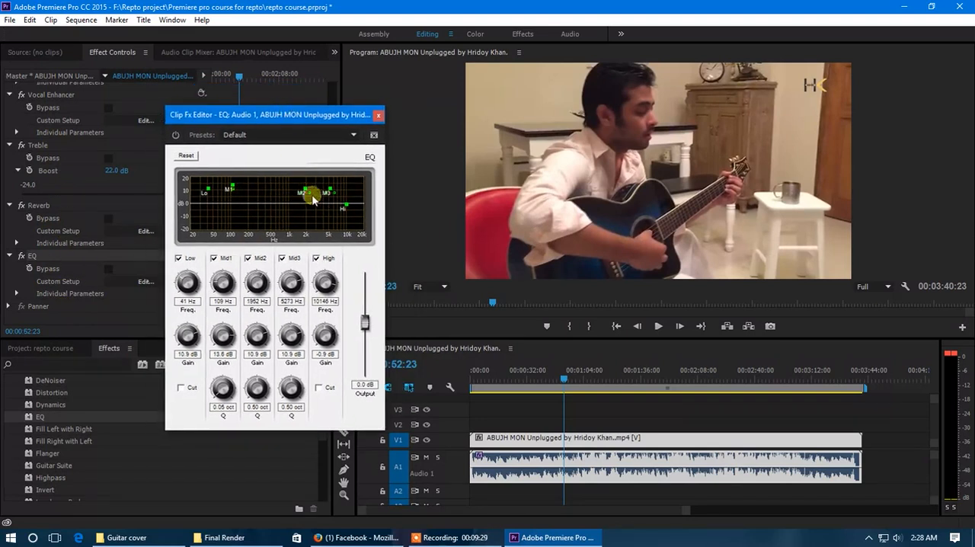
# - View the EQ presets without choosing one, and remove the EQ effect from the clip
pyautogui.click(343, 137)
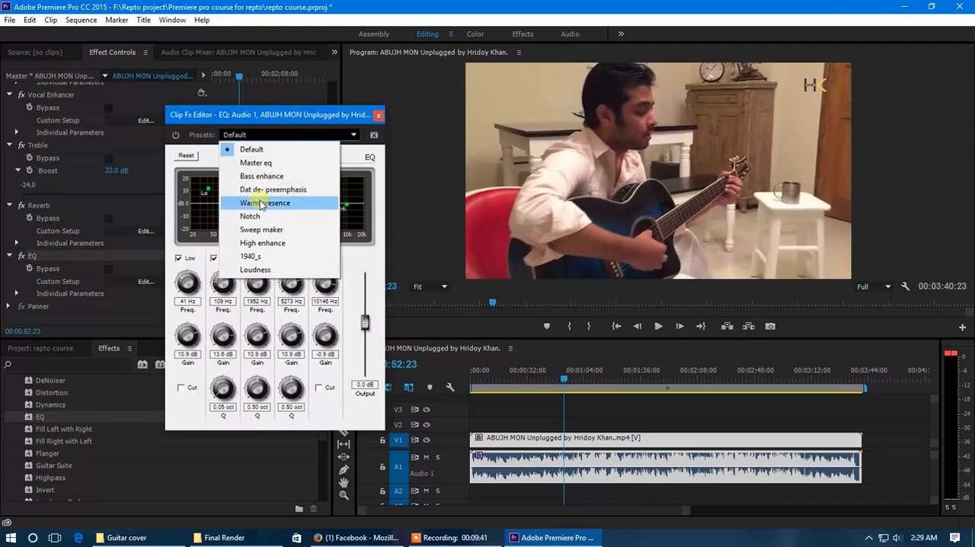
pyautogui.click(378, 115)
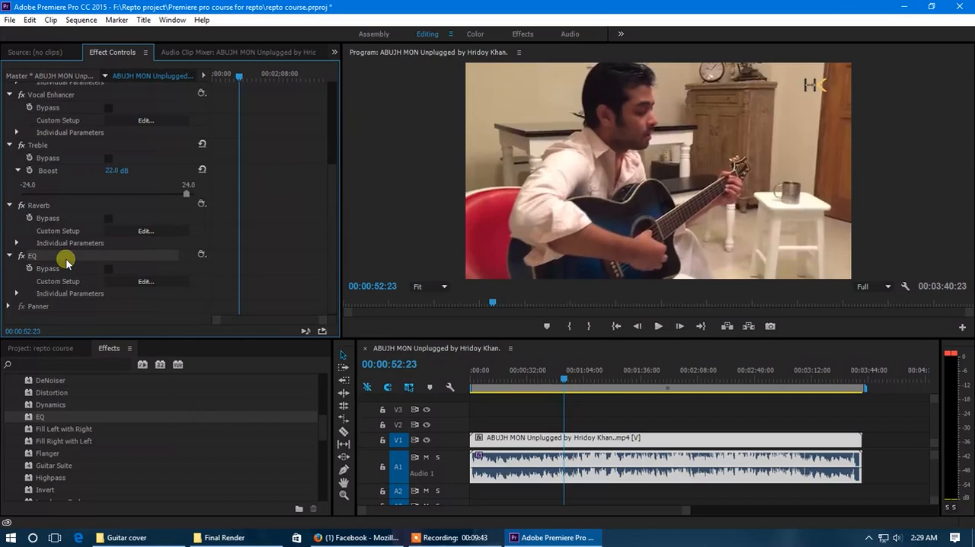
pyautogui.press('Delete')
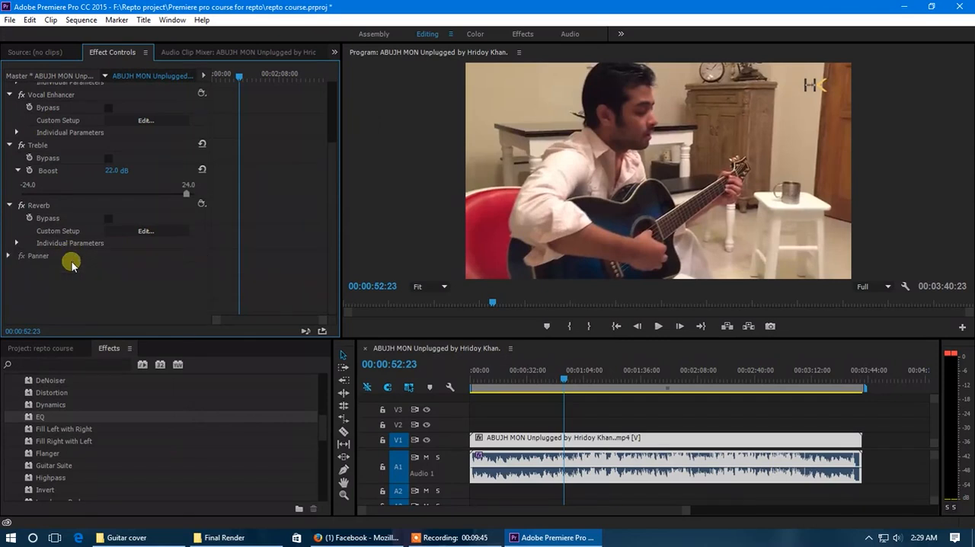
# - Review the clip's applied audio effects, checking the DeNoiser presets and the Vocal Enhancer's custom setup
pyautogui.scroll(4, 68, 251)
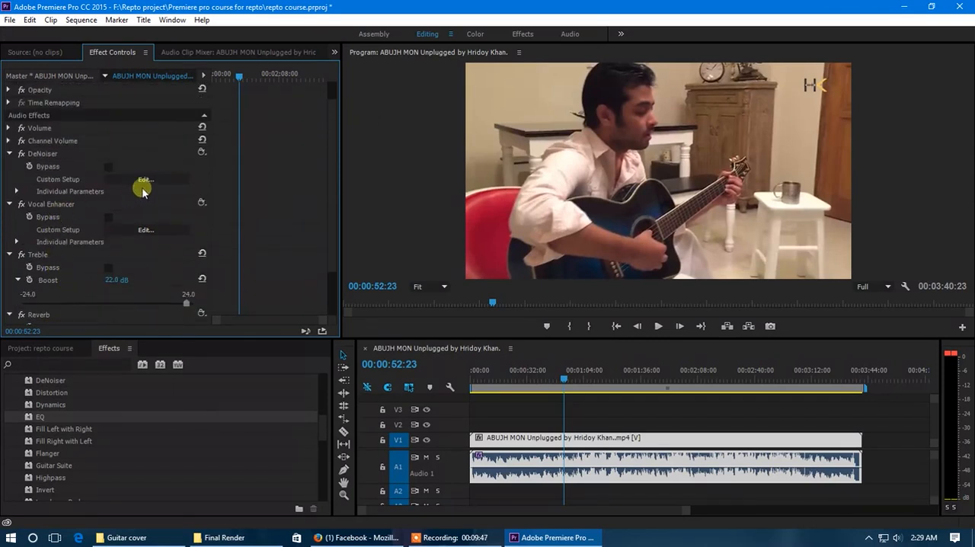
pyautogui.click(144, 183)
pyautogui.click(503, 188)
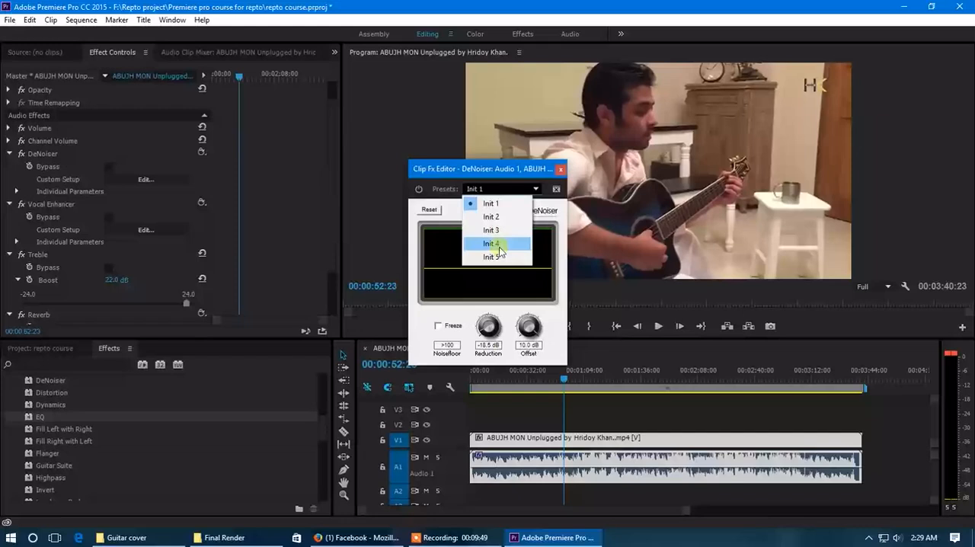
pyautogui.click(561, 168)
pyautogui.click(561, 169)
pyautogui.click(126, 228)
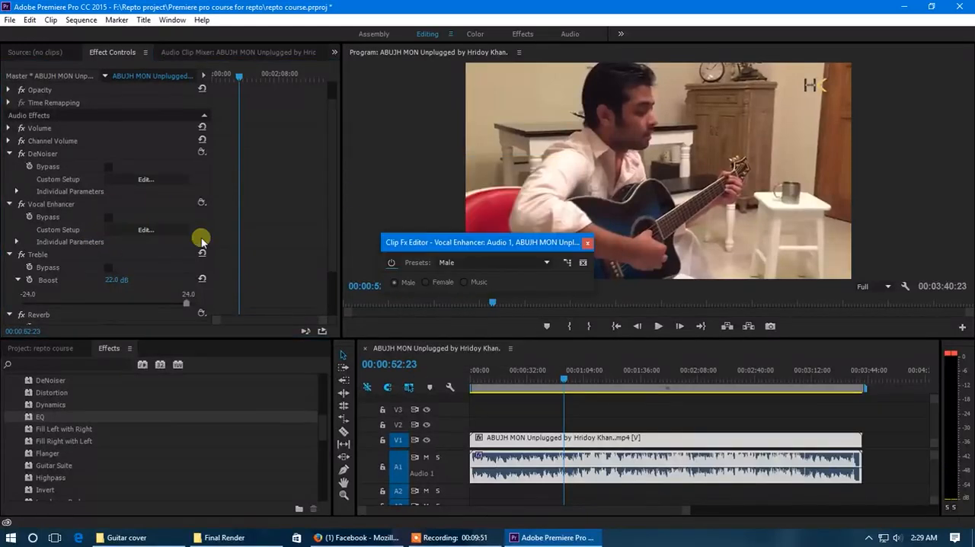
pyautogui.click(584, 243)
pyautogui.scroll(-1, 68, 258)
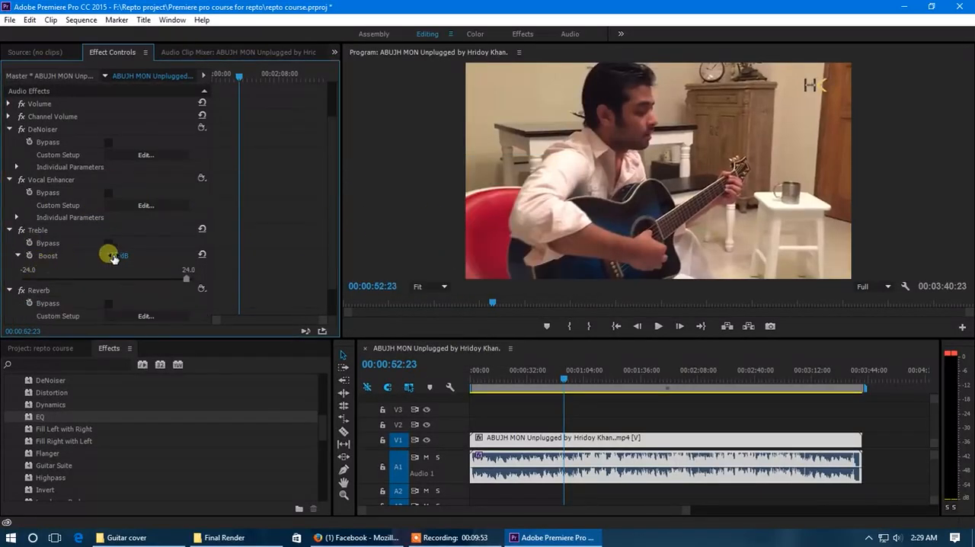
pyautogui.scroll(-2, 133, 263)
pyautogui.scroll(4, 106, 258)
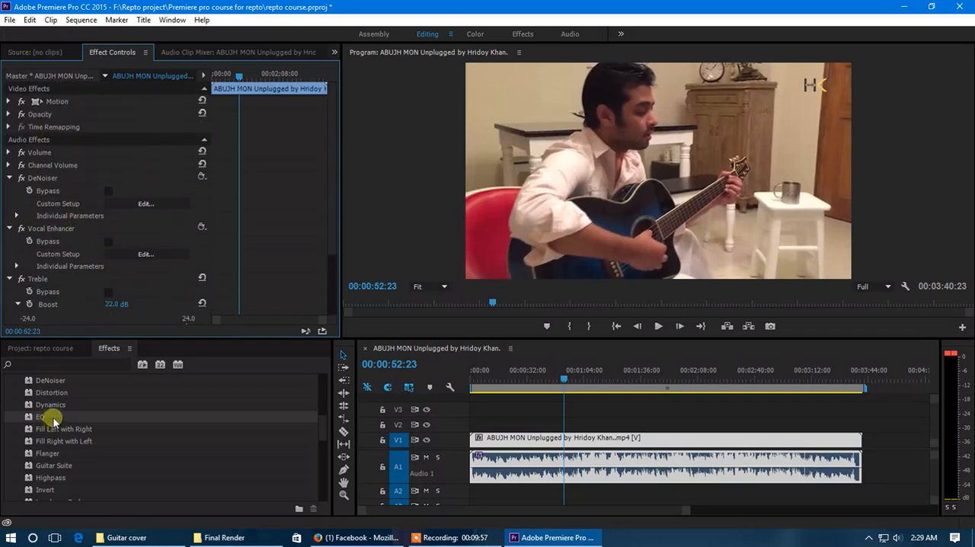
# - Look through the list of available audio effects and collapse the Audio Effects folder
pyautogui.scroll(5, 52, 417)
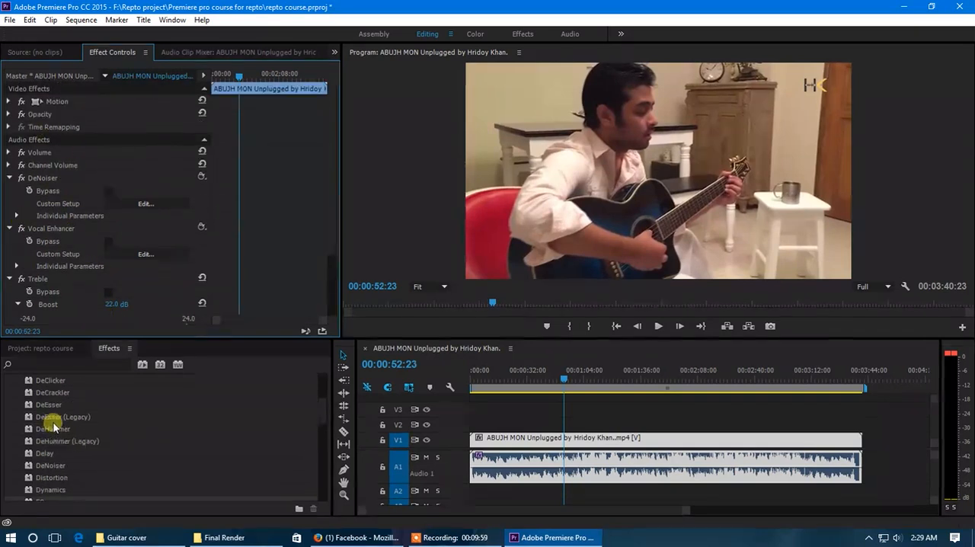
pyautogui.scroll(2, 50, 418)
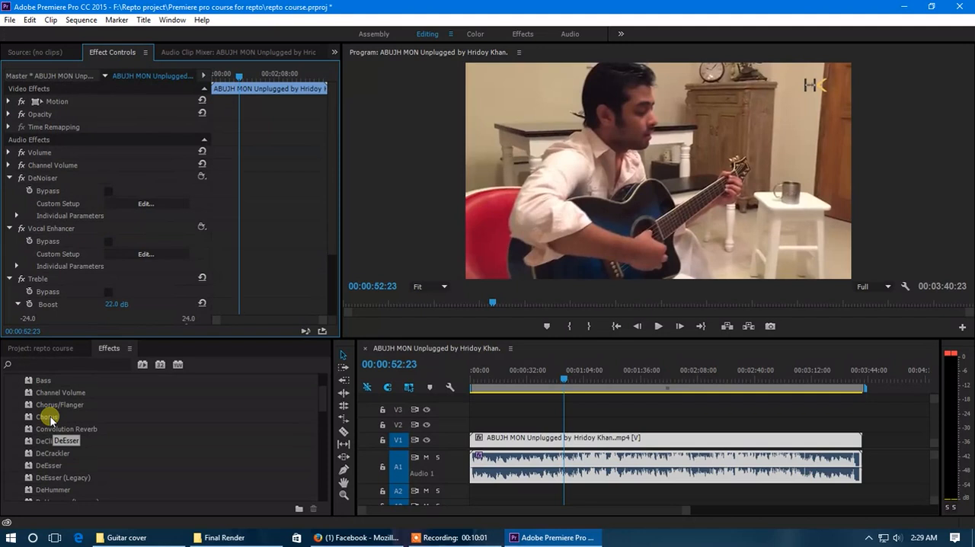
pyautogui.scroll(3, 51, 418)
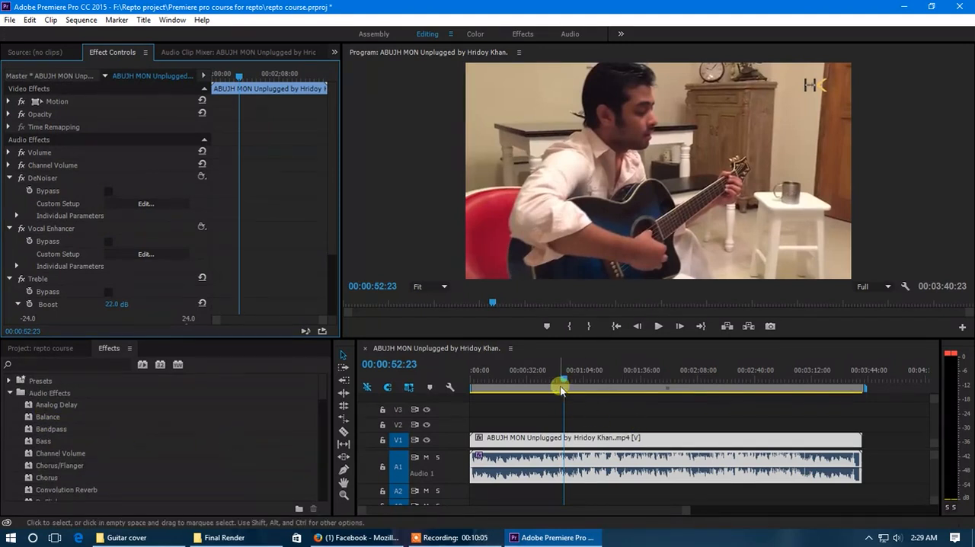
pyautogui.click(10, 392)
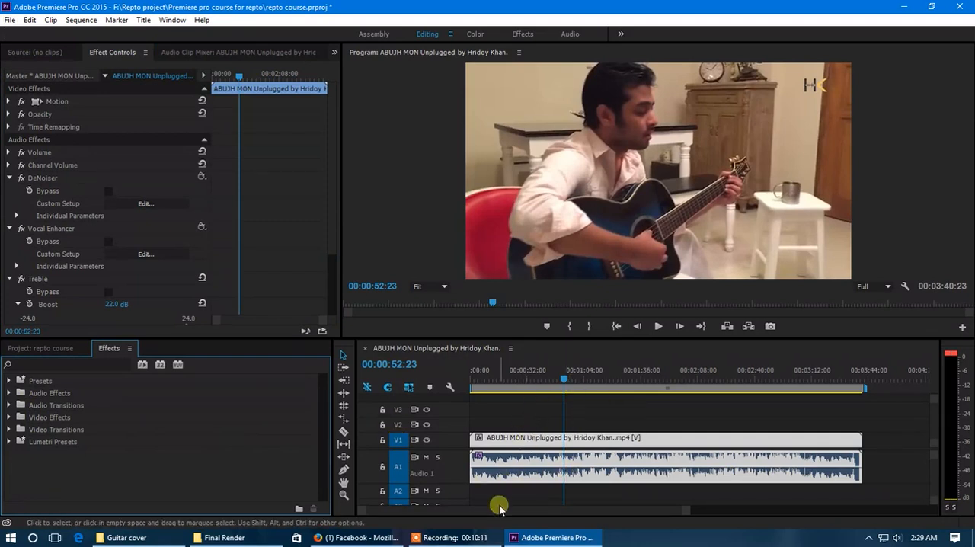
pyautogui.click(10, 393)
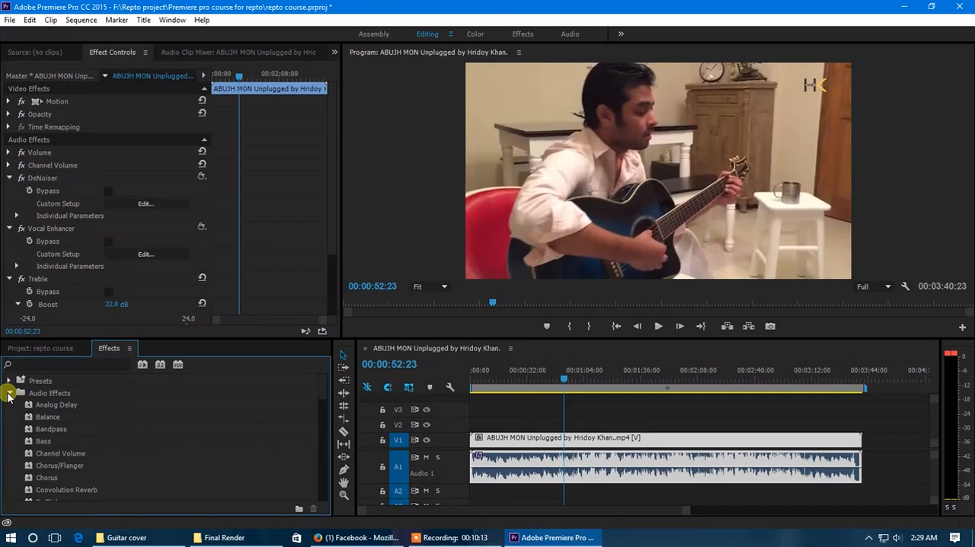
pyautogui.click(10, 392)
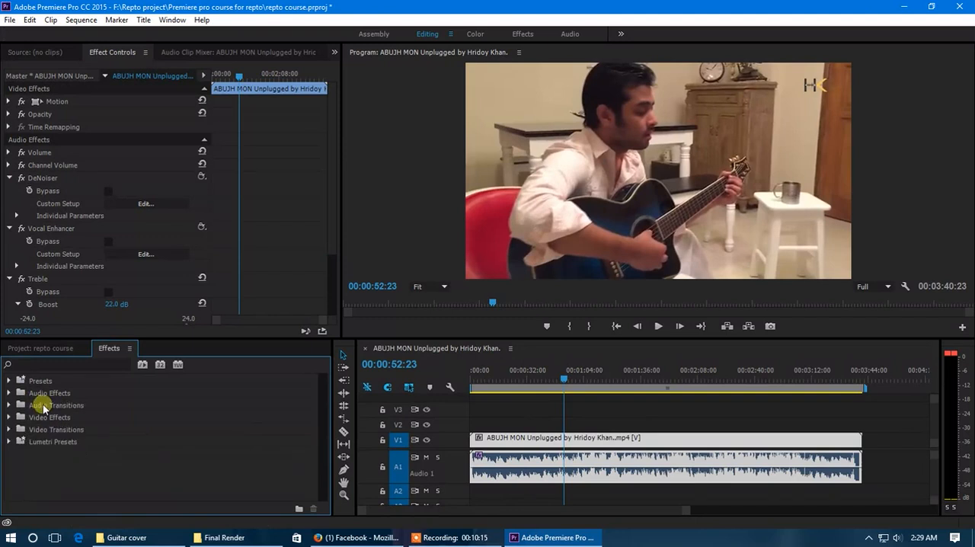
pyautogui.click(10, 393)
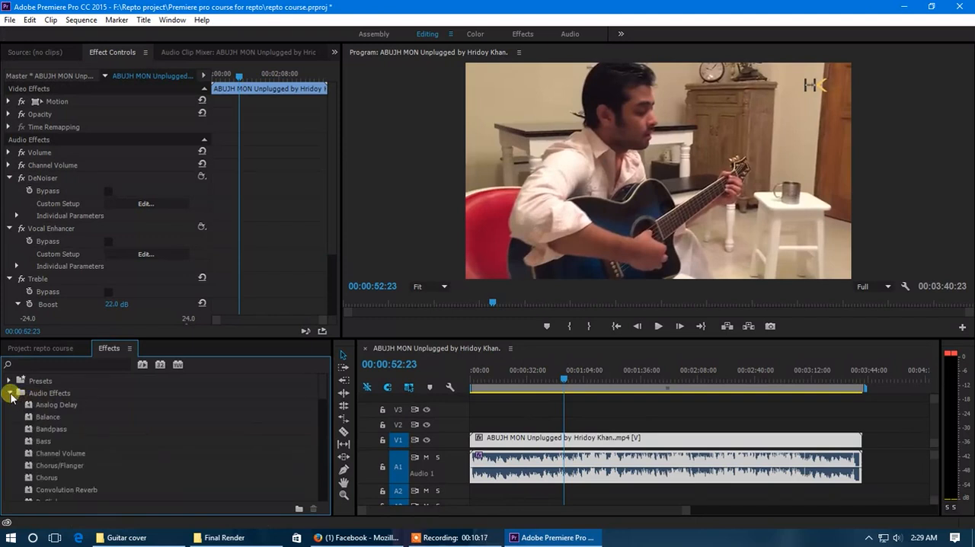
pyautogui.click(9, 393)
pyautogui.click(10, 393)
pyautogui.scroll(-4, 46, 408)
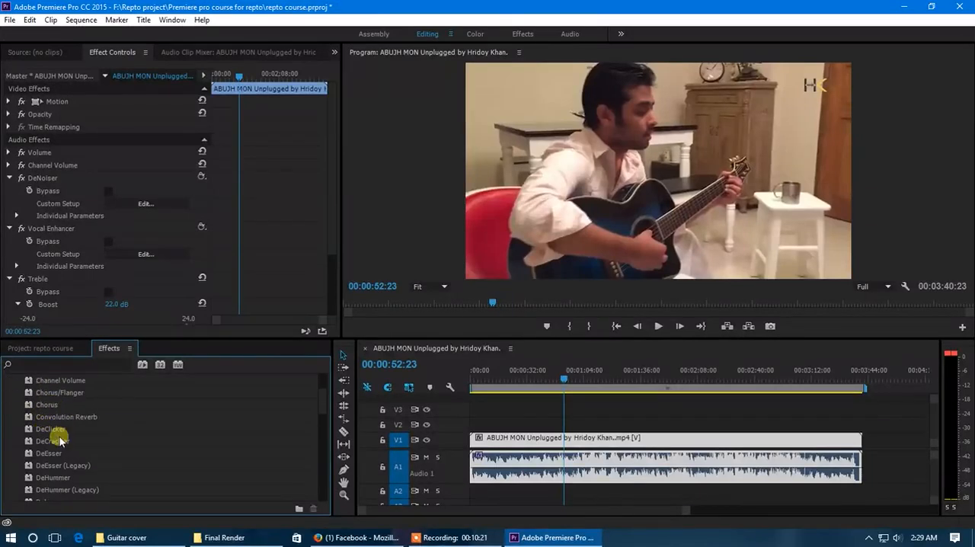
pyautogui.scroll(3, 58, 470)
pyautogui.scroll(1, 57, 469)
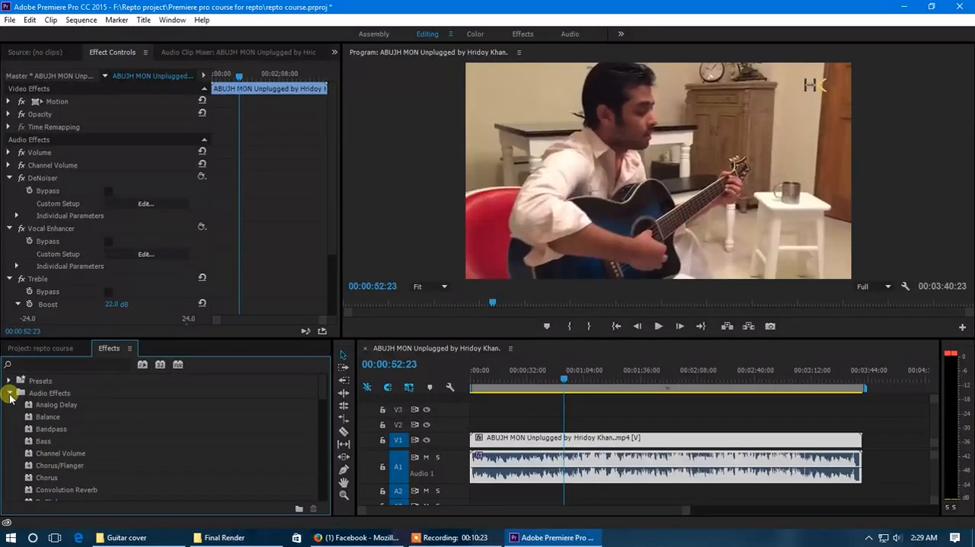
pyautogui.click(10, 393)
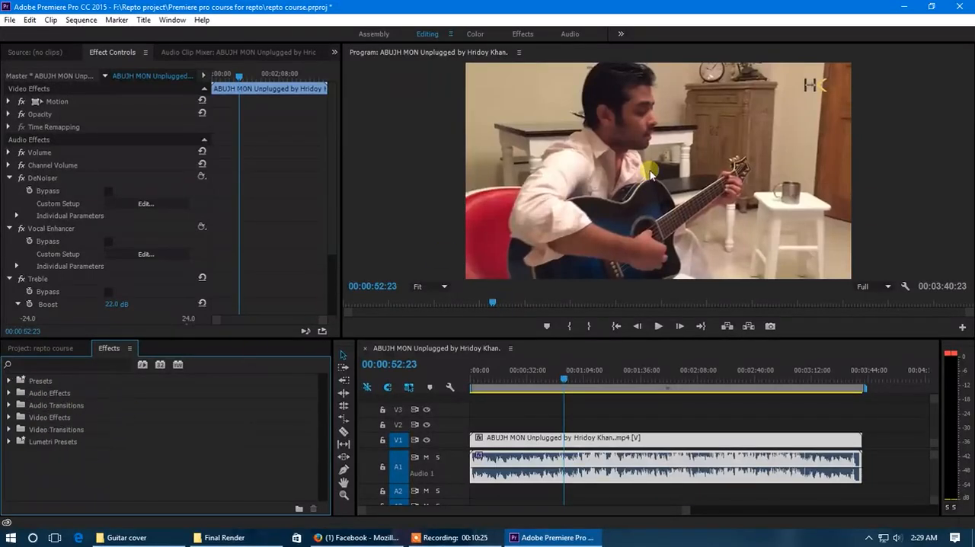